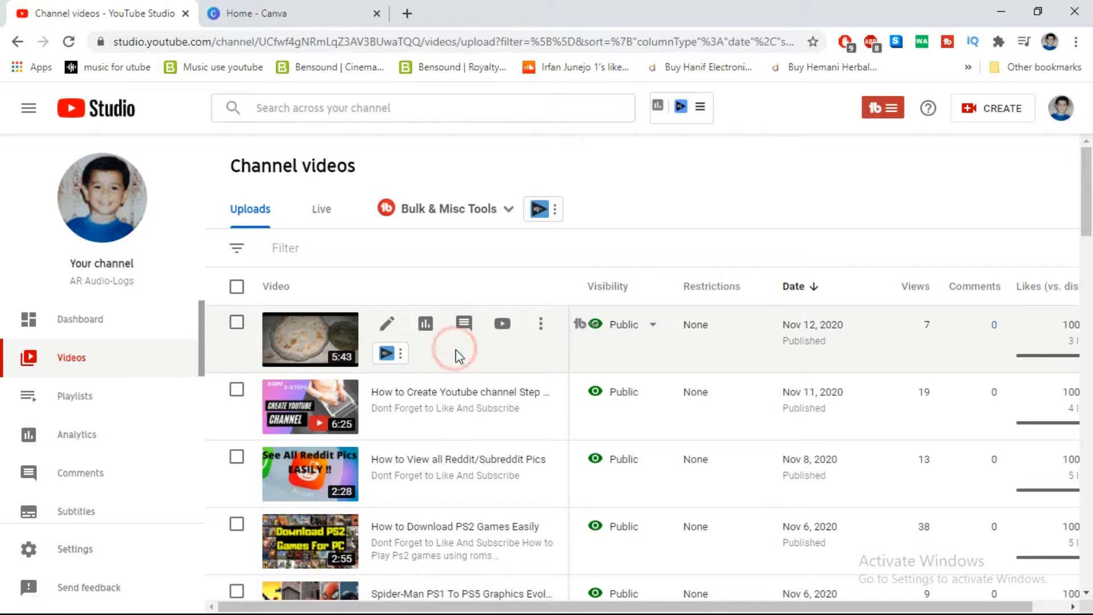
# Step: Open the end screen editor of the newest uploaded video, the 5:43 roti recipe
pyautogui.click(310, 337)
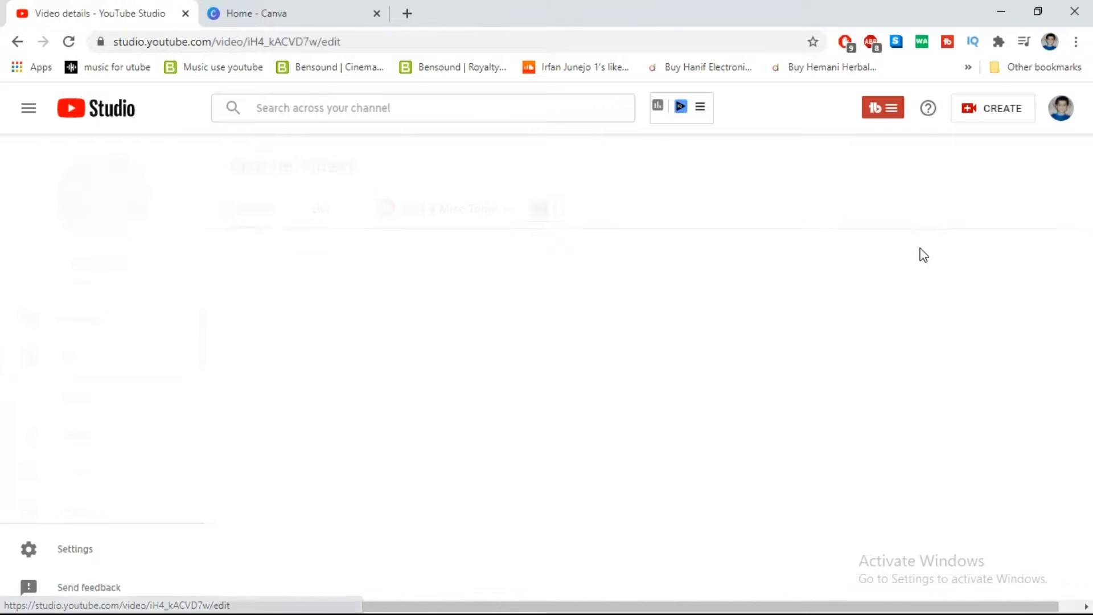
pyautogui.scroll(-4, 917, 254)
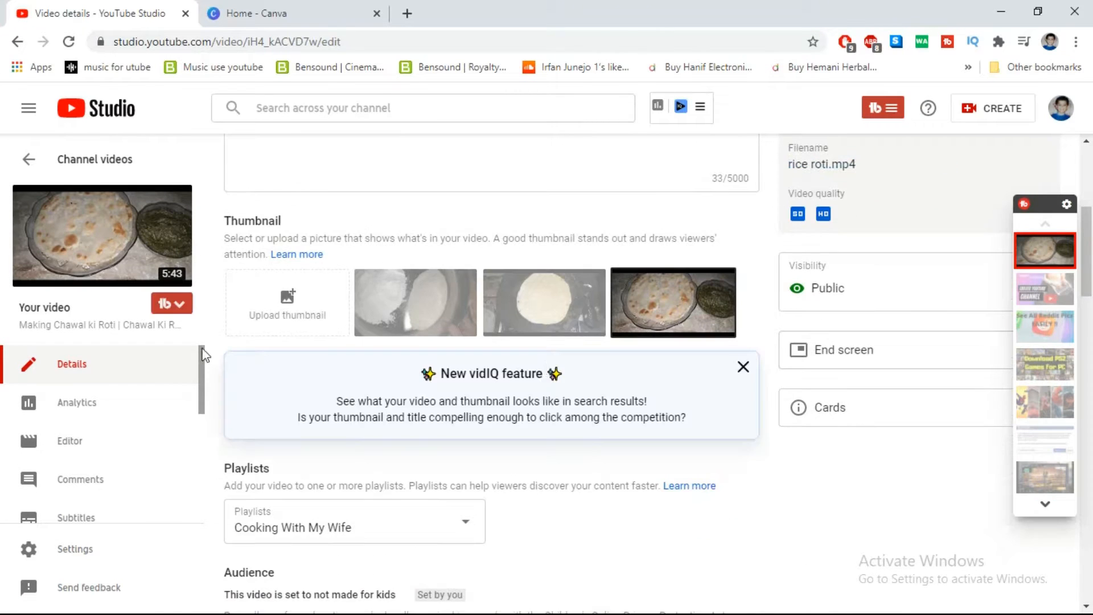
pyautogui.scroll(2, 362, 374)
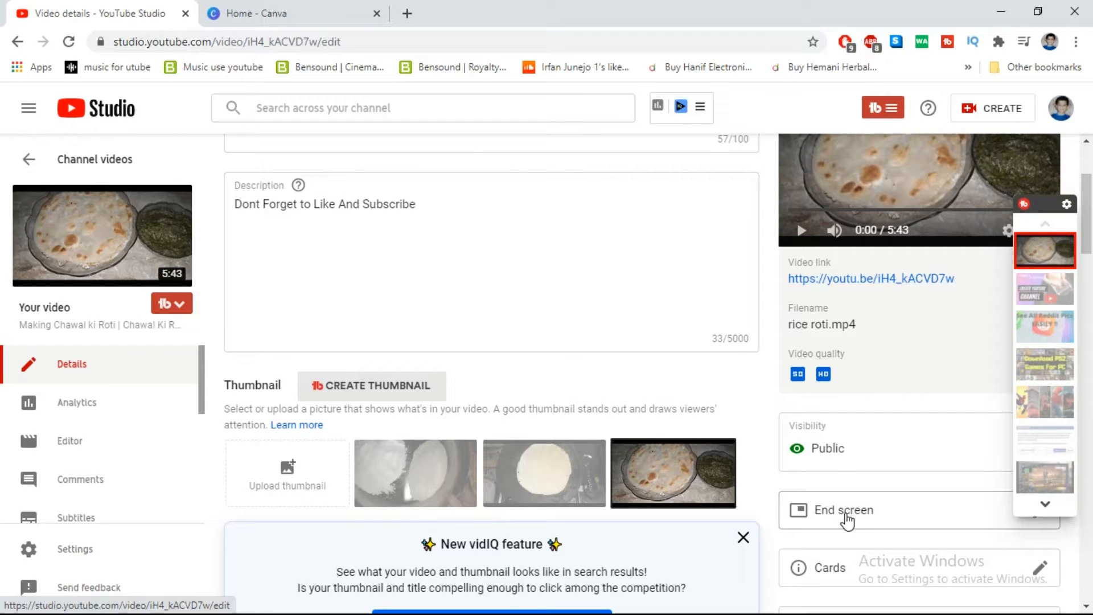
pyautogui.click(846, 520)
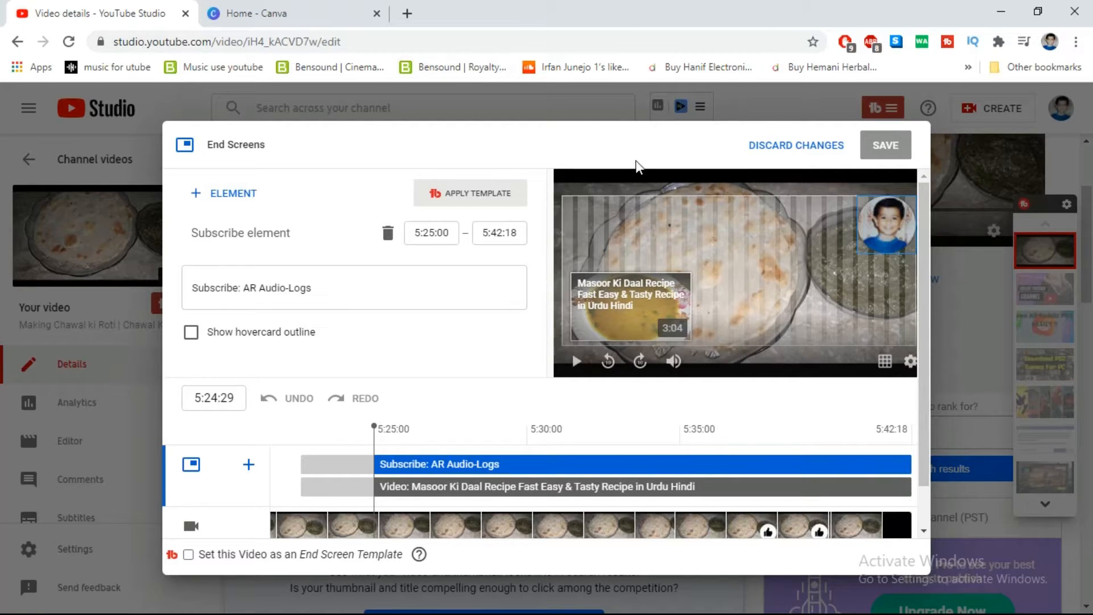
# Step: Switch to Canva and create a new design with custom dimensions of 1920 × 1080 px
pyautogui.click(316, 16)
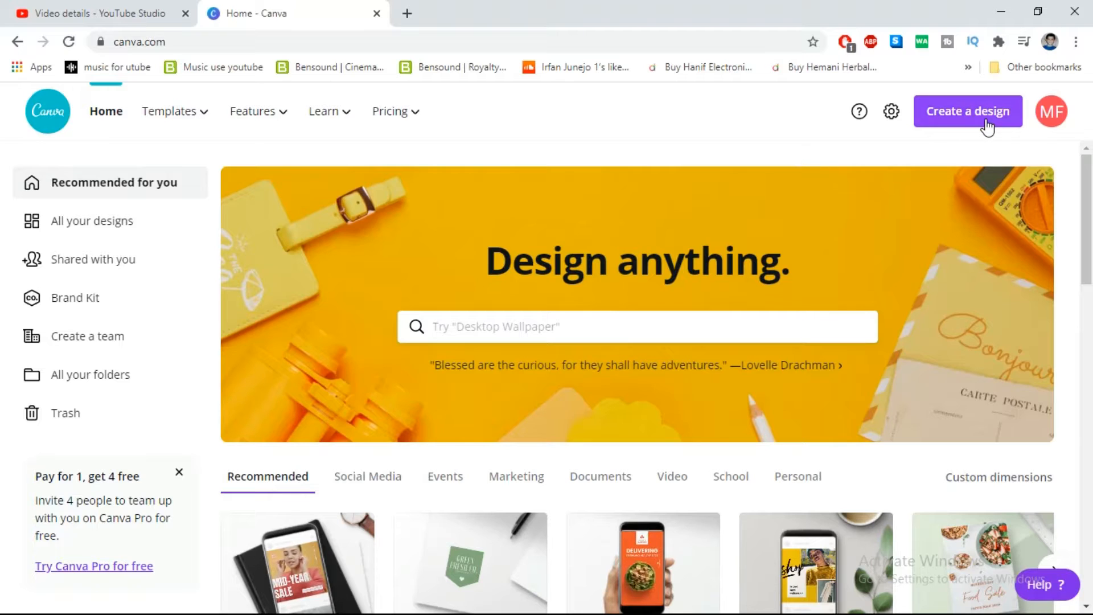
pyautogui.click(983, 120)
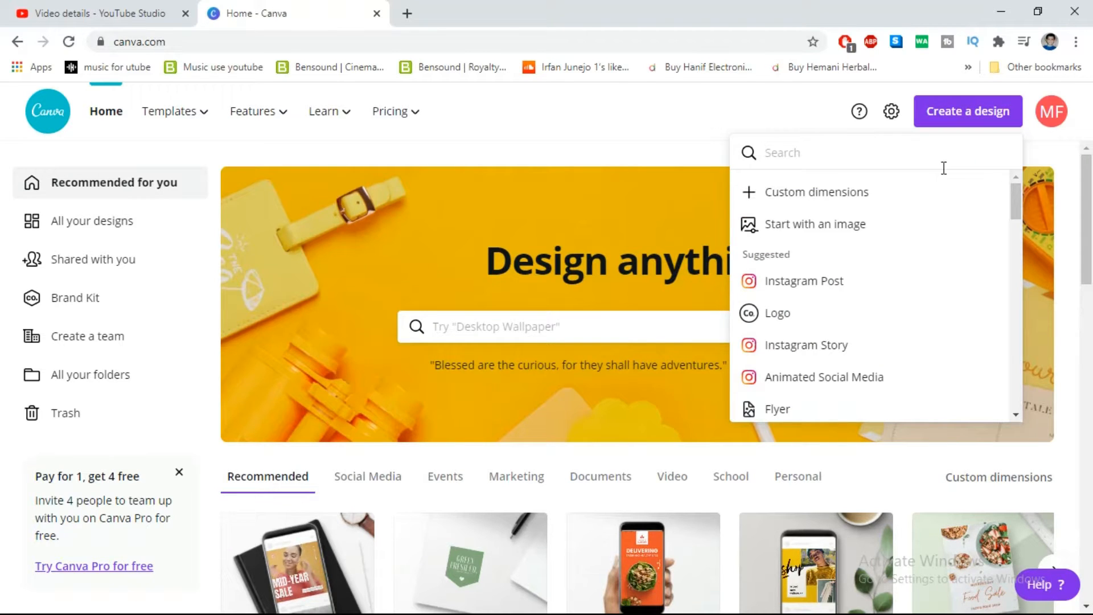
pyautogui.scroll(-2, 876, 291)
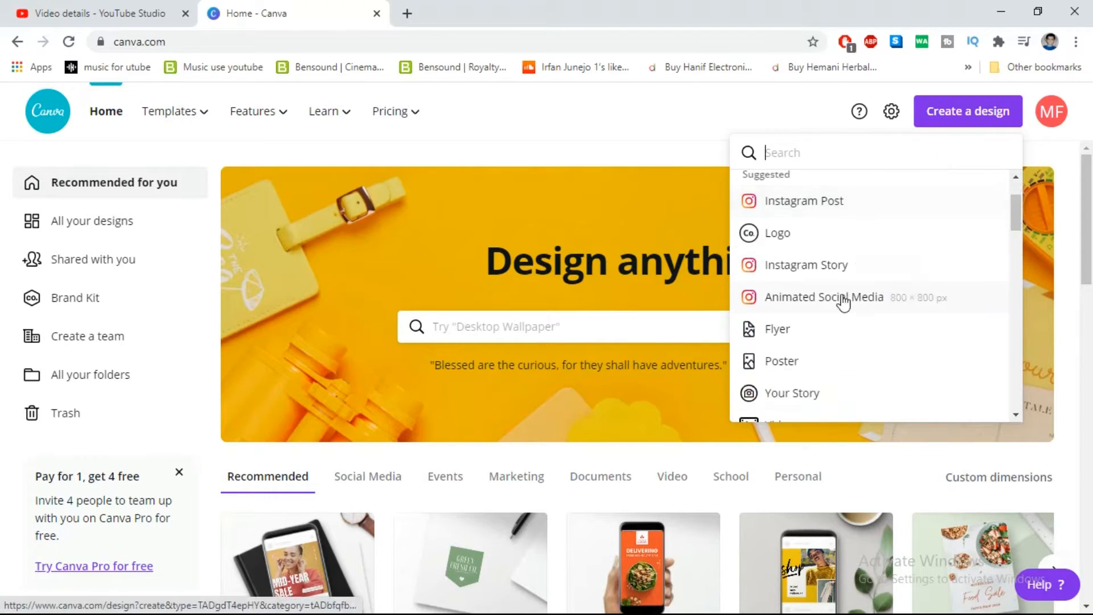
pyautogui.scroll(-8, 797, 290)
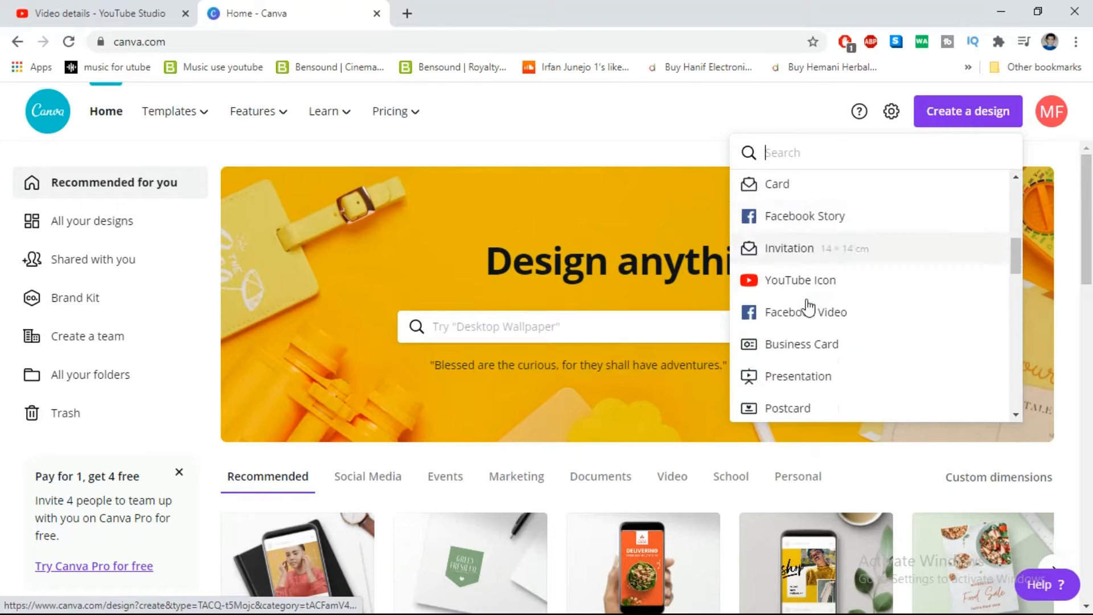
pyautogui.scroll(-5, 849, 305)
pyautogui.scroll(15, 849, 342)
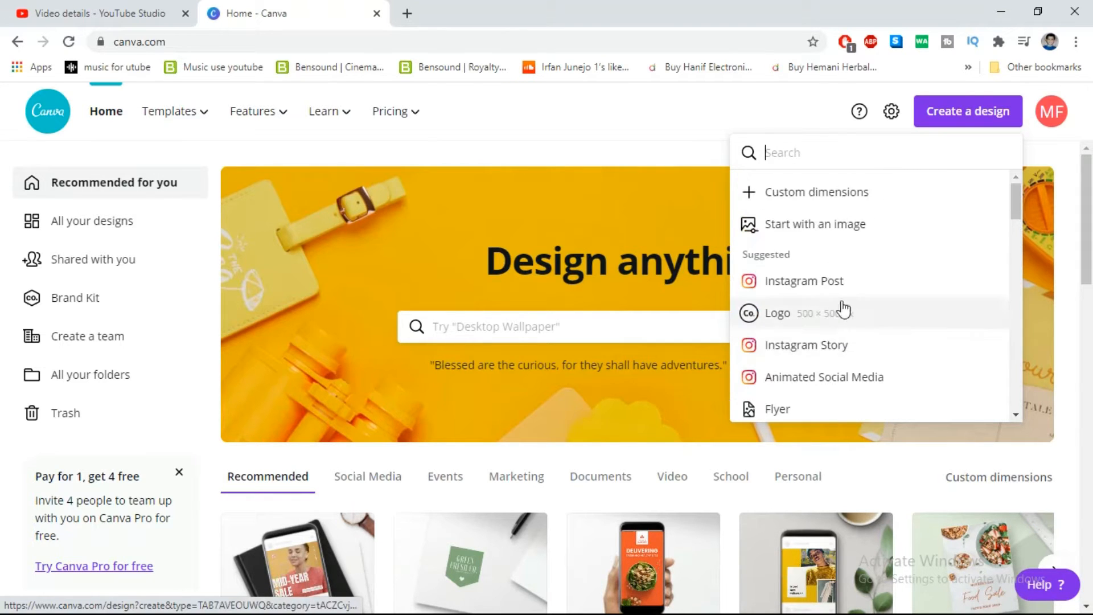
pyautogui.click(820, 196)
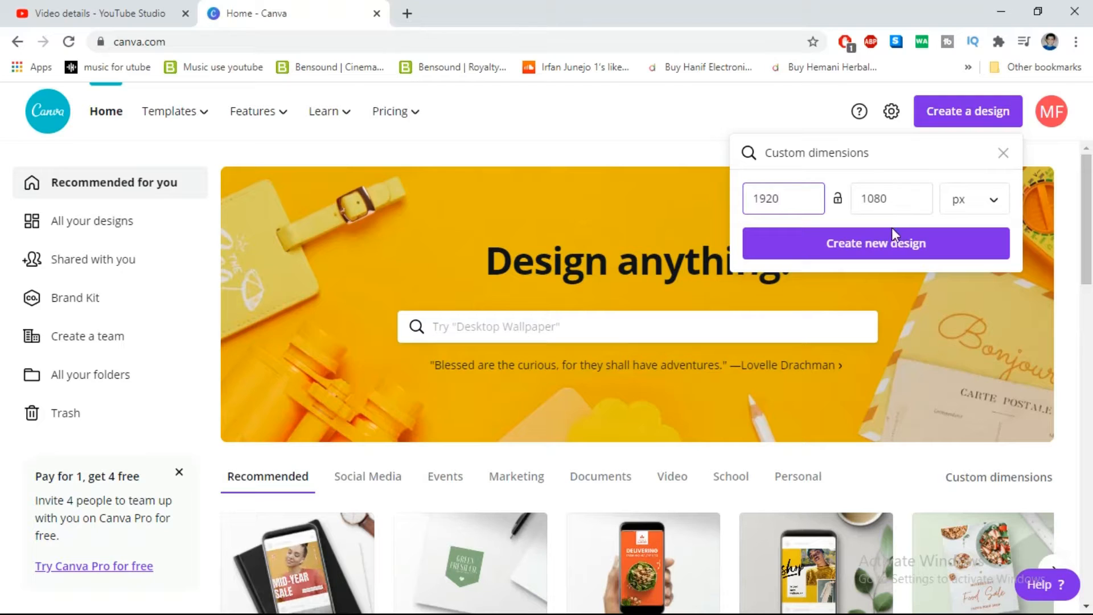
pyautogui.click(872, 252)
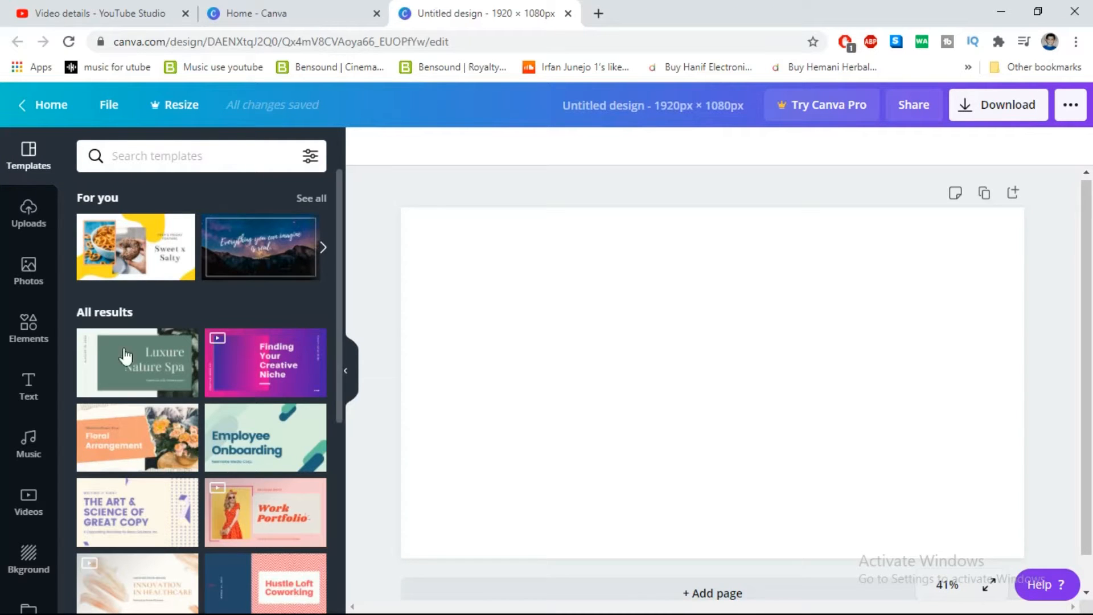
# Step: Search the design templates for YouTube Outros
pyautogui.click(146, 152)
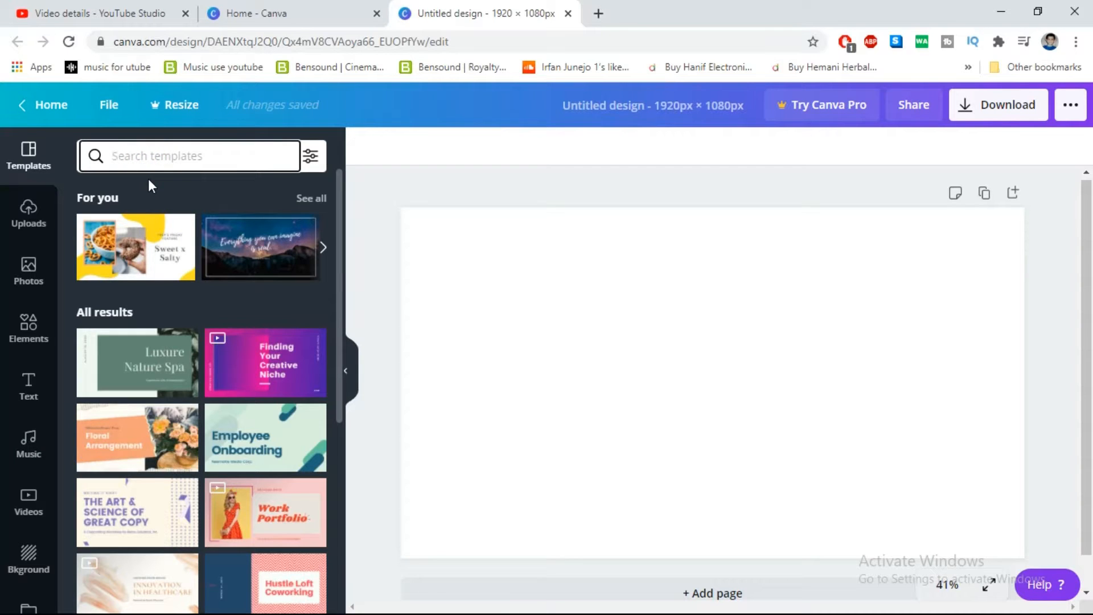
pyautogui.write('you')
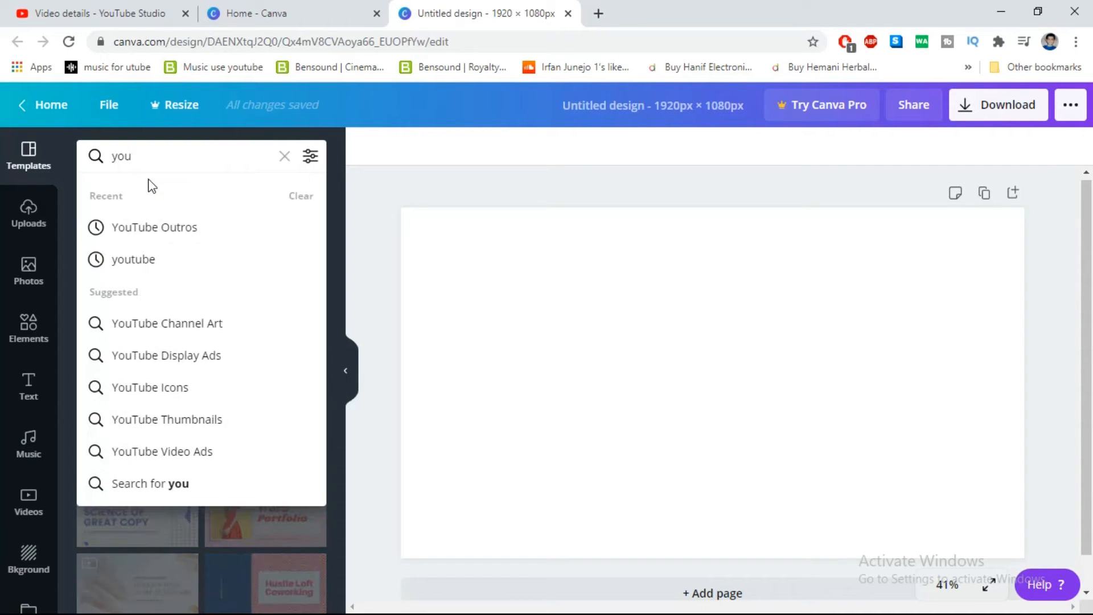
pyautogui.click(171, 240)
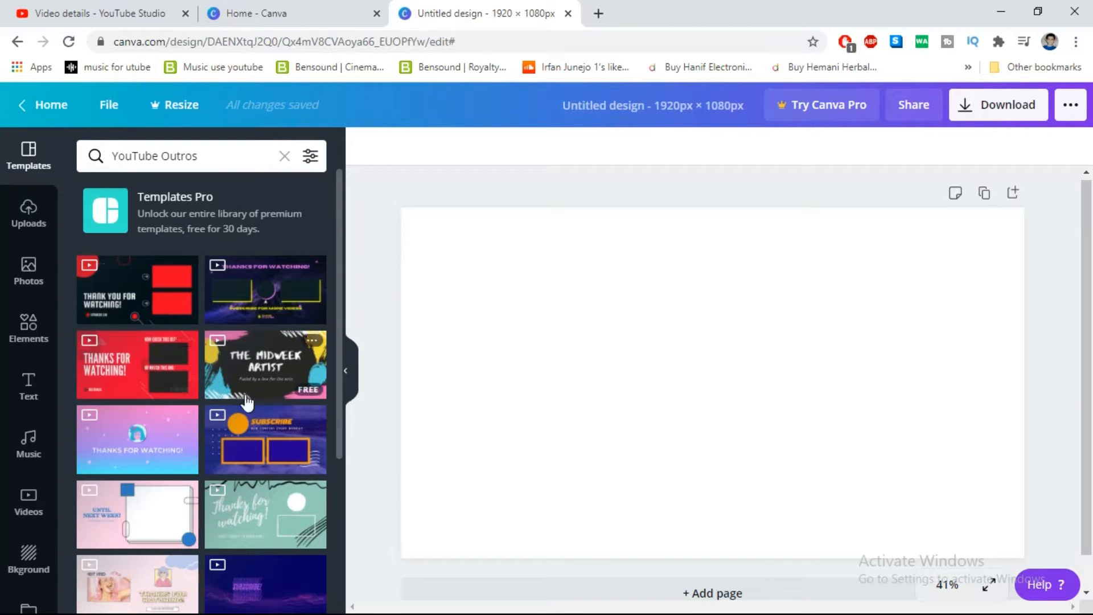
# Step: Look through the YouTube Outros templates for a suitable end screen layout
pyautogui.scroll(-3, 192, 492)
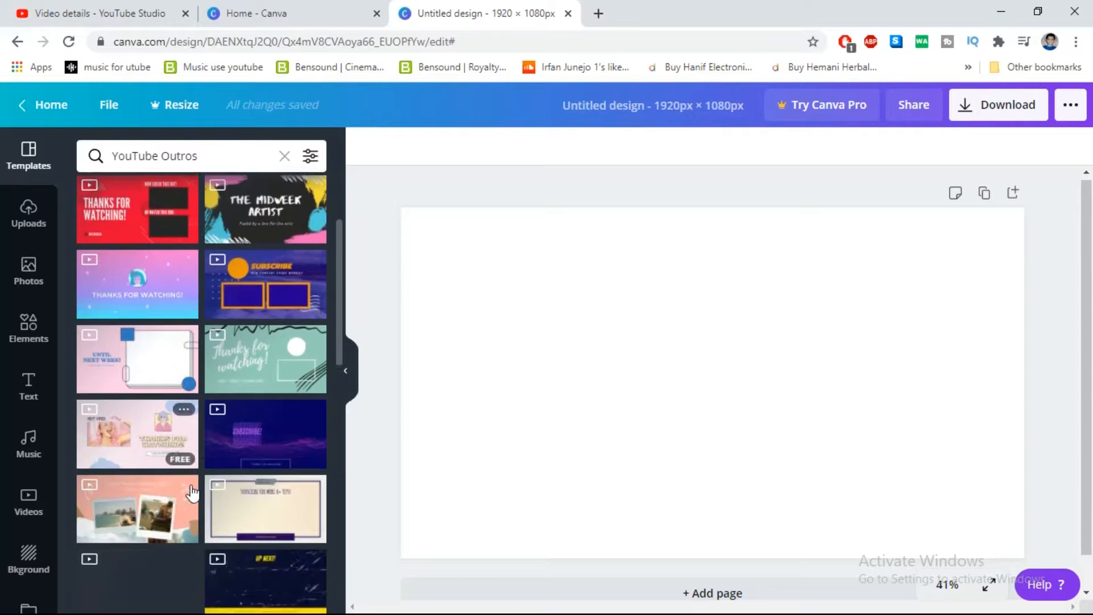
pyautogui.scroll(-3, 193, 456)
pyautogui.scroll(5, 181, 440)
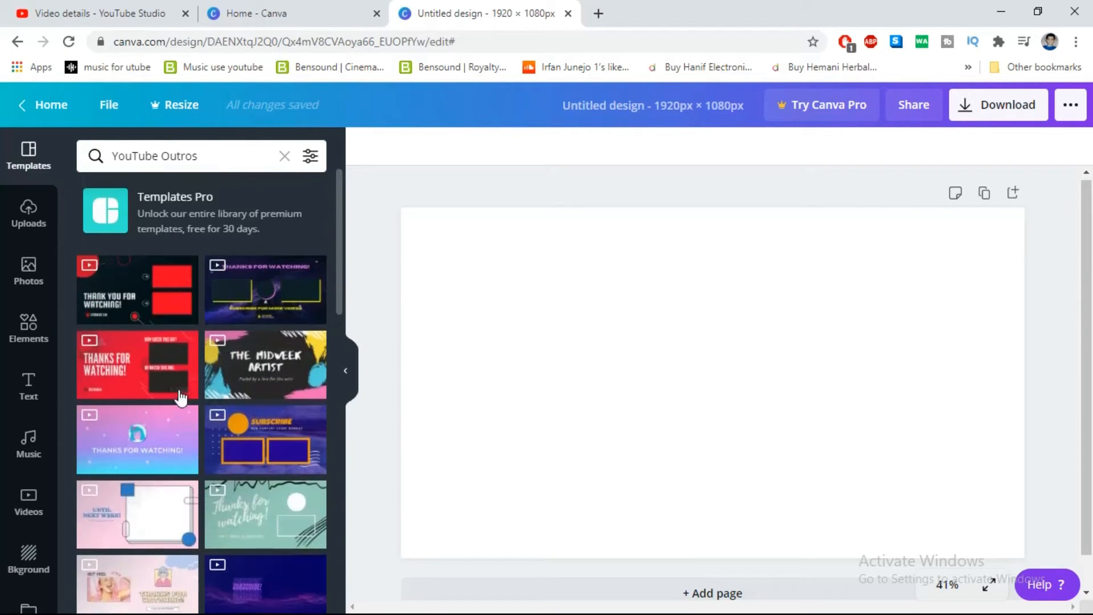
pyautogui.scroll(-3, 181, 397)
pyautogui.scroll(-4, 183, 393)
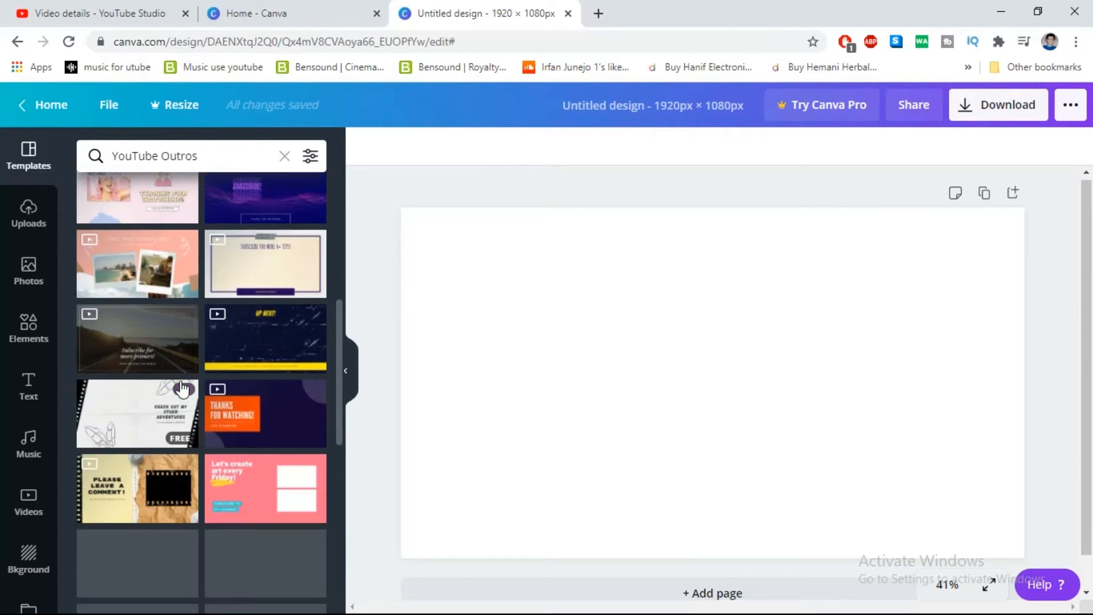
pyautogui.scroll(-3, 188, 407)
pyautogui.scroll(-10, 193, 467)
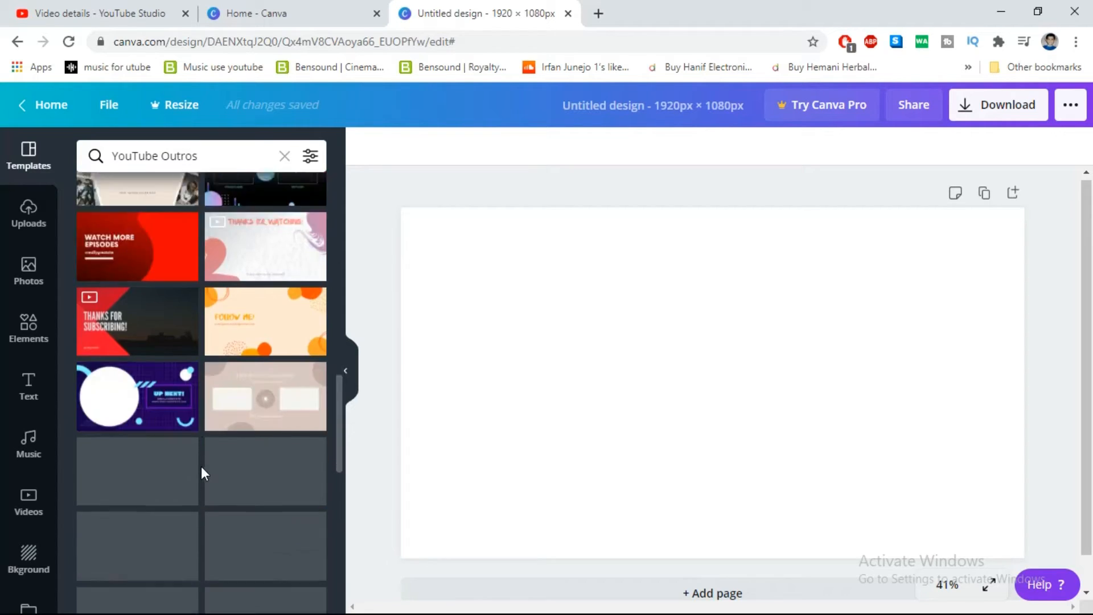
pyautogui.scroll(5, 201, 464)
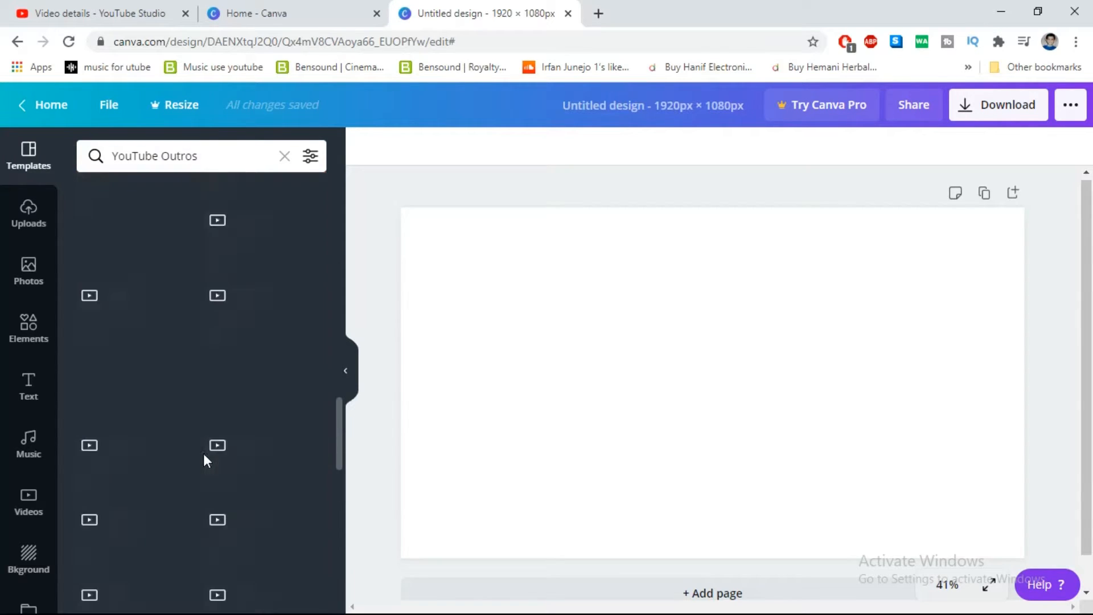
pyautogui.scroll(3, 203, 454)
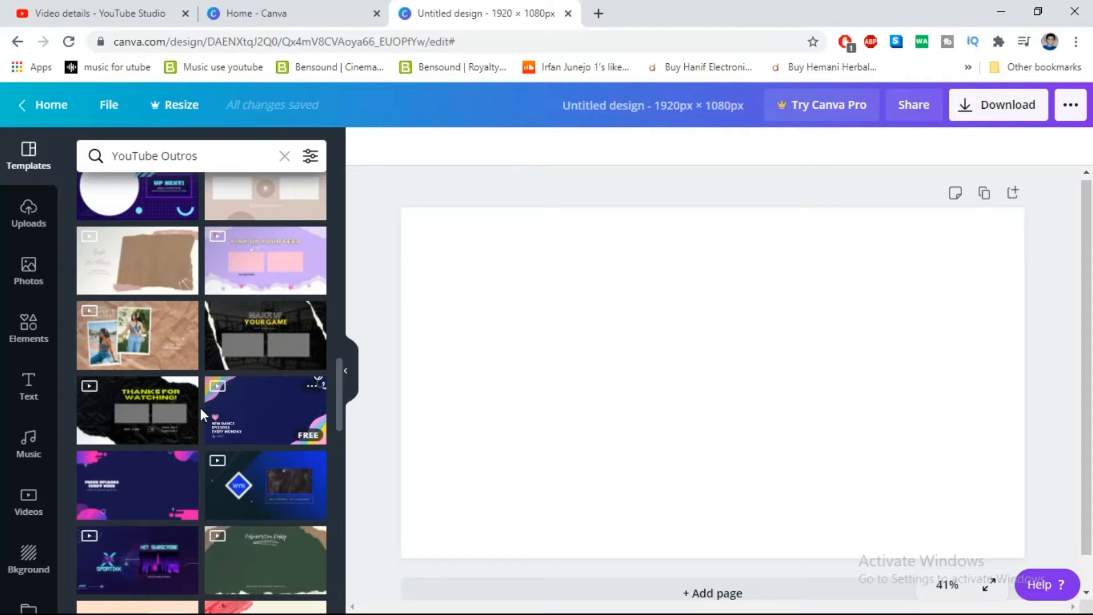
pyautogui.scroll(8, 205, 393)
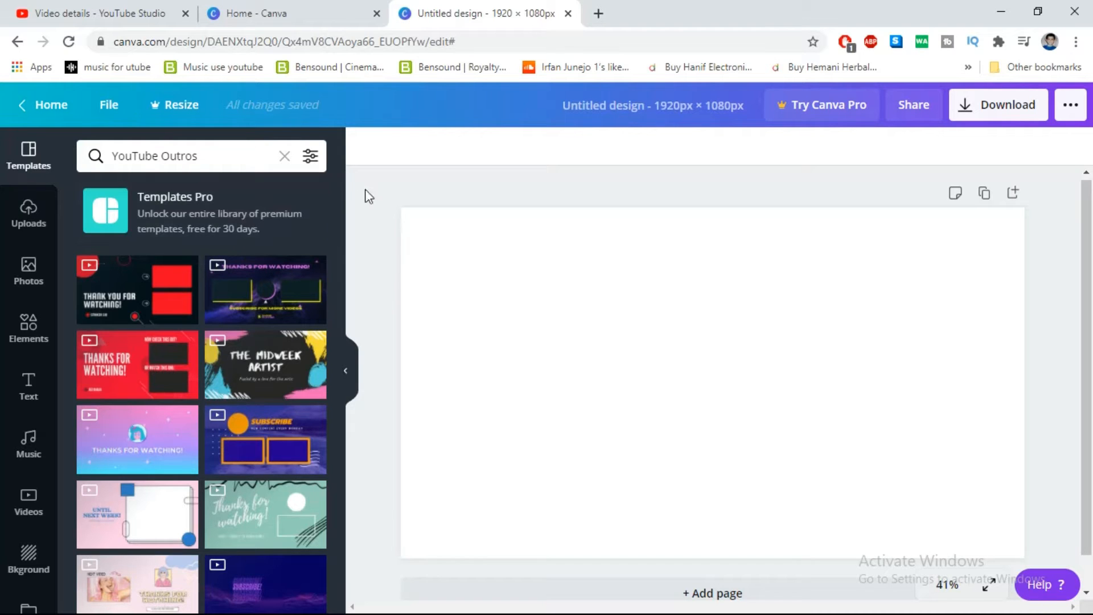
pyautogui.scroll(-1, 337, 188)
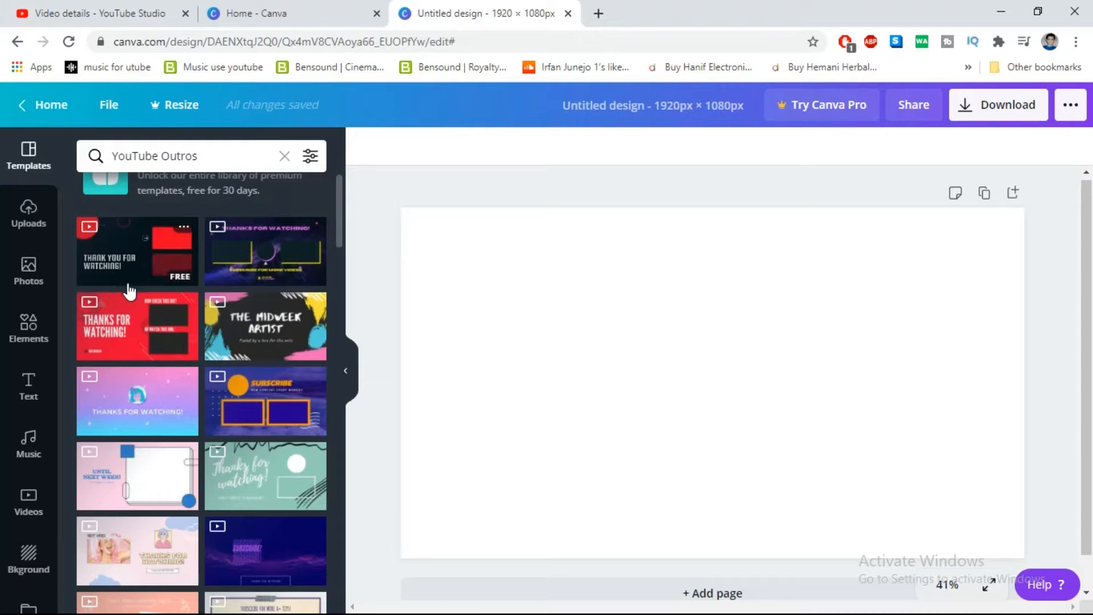
# Step: Apply the black and red "THANK YOU FOR WATCHING!" template and select its title and channel name texts
pyautogui.click(129, 264)
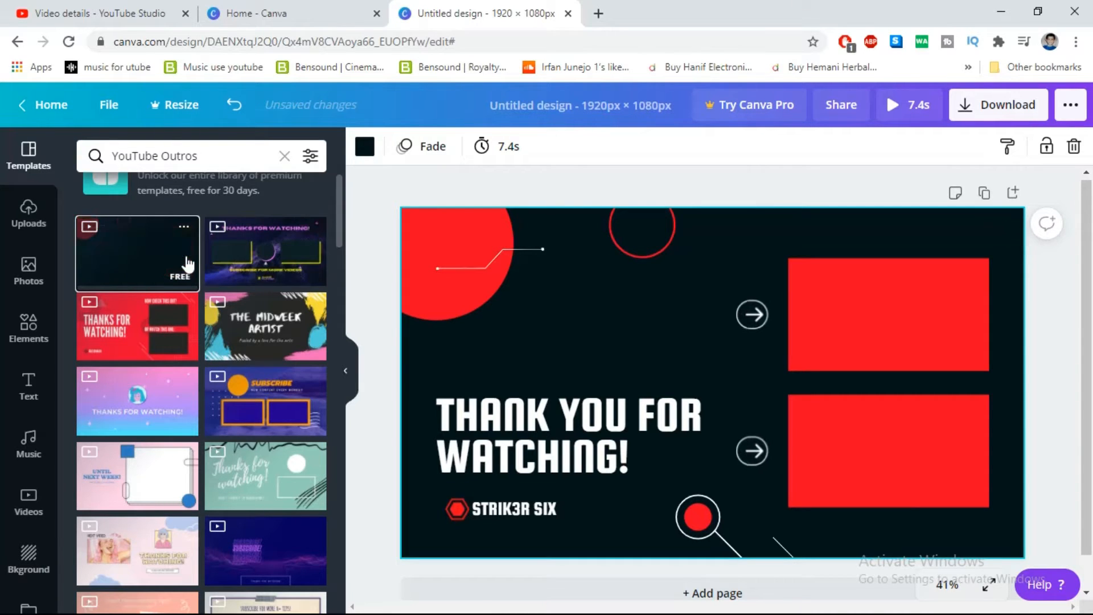
pyautogui.click(507, 413)
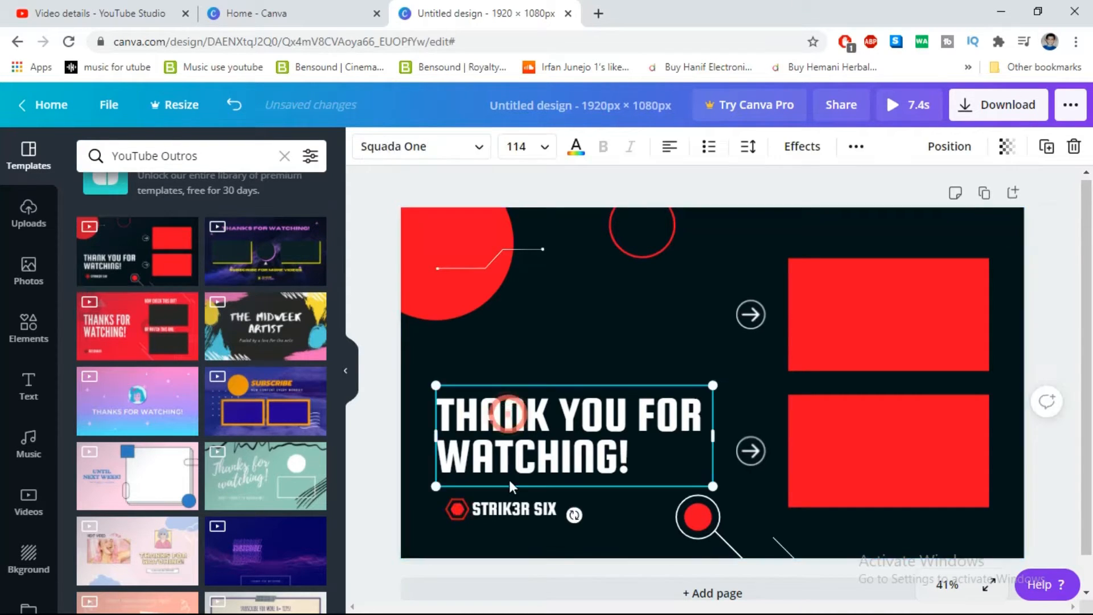
pyautogui.click(509, 508)
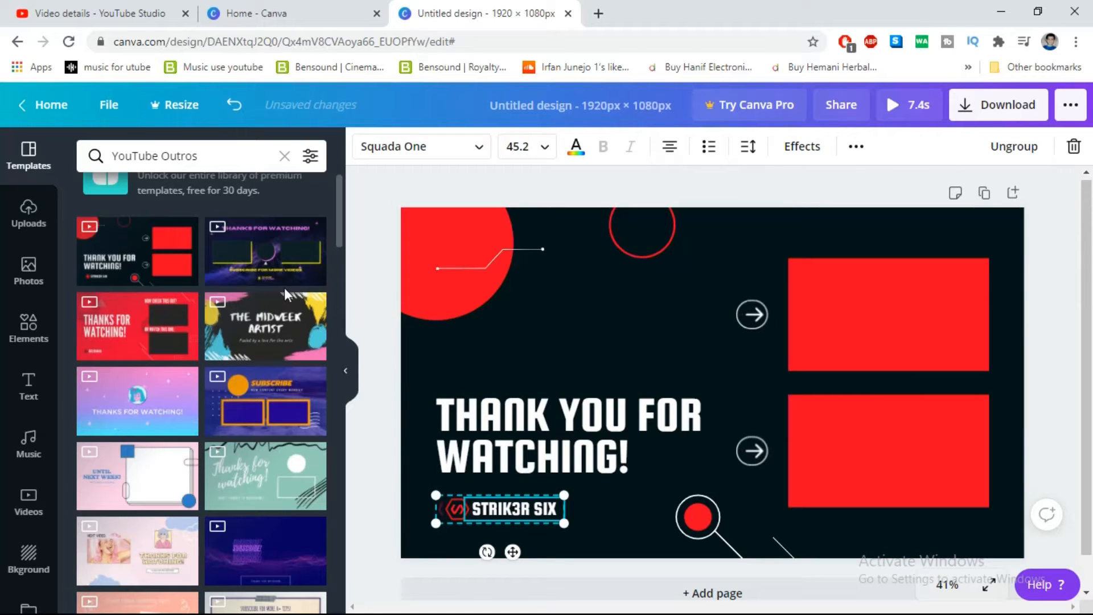
# Step: Try the red "THANKS FOR WATCHING!" template on the page and preview the pages of the pink and cyan gamer outro
pyautogui.click(149, 333)
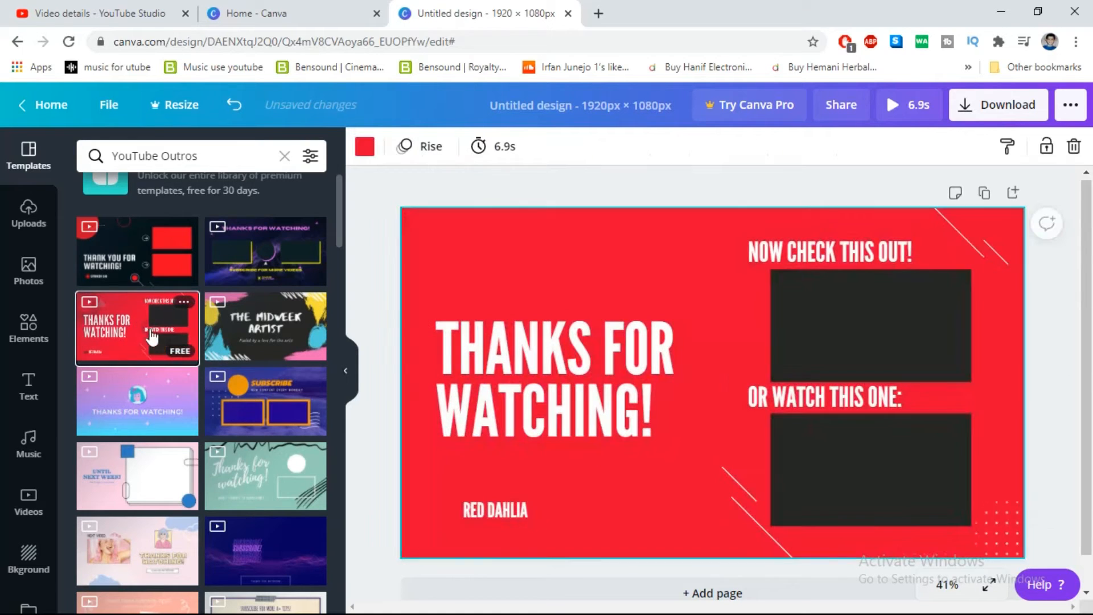
pyautogui.click(146, 406)
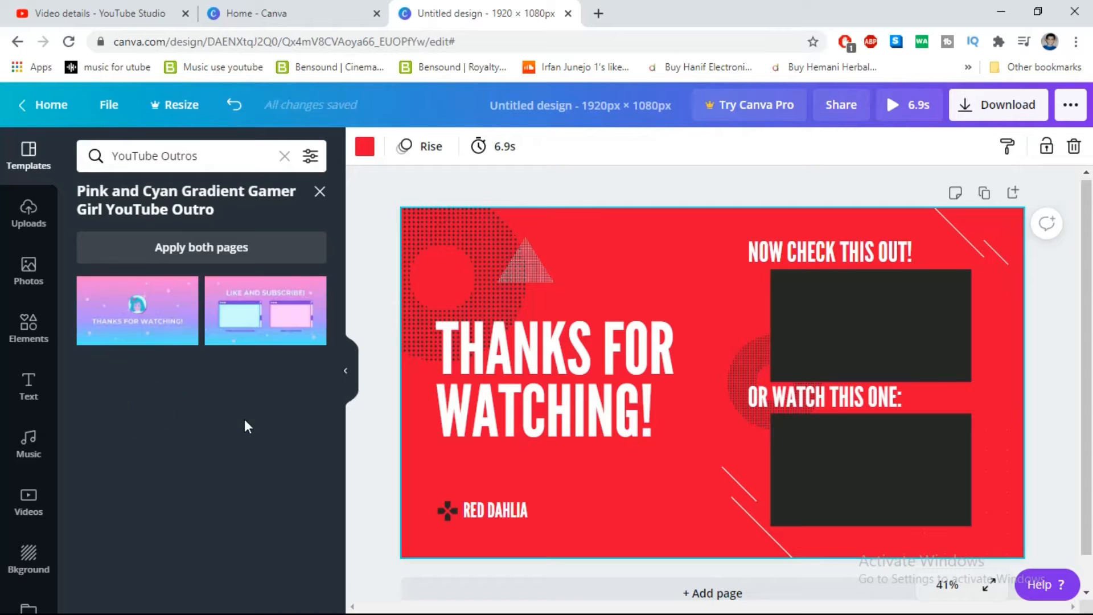
pyautogui.click(318, 191)
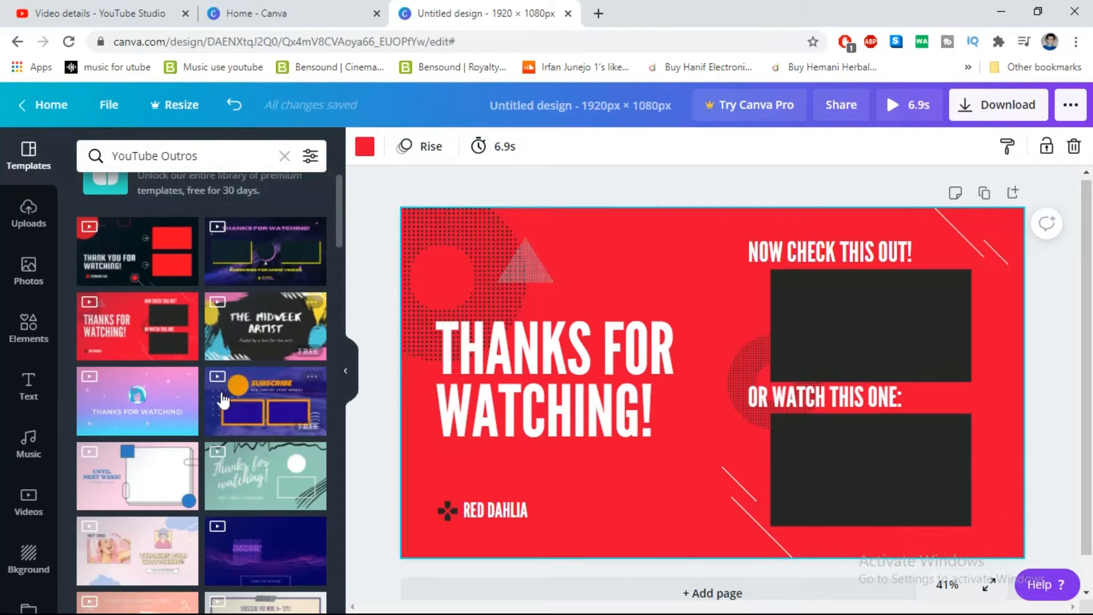
# Step: Apply the black torn-paper "THANKS FOR WATCHING!" outro template with two grey video frames to the page
pyautogui.scroll(-5, 147, 365)
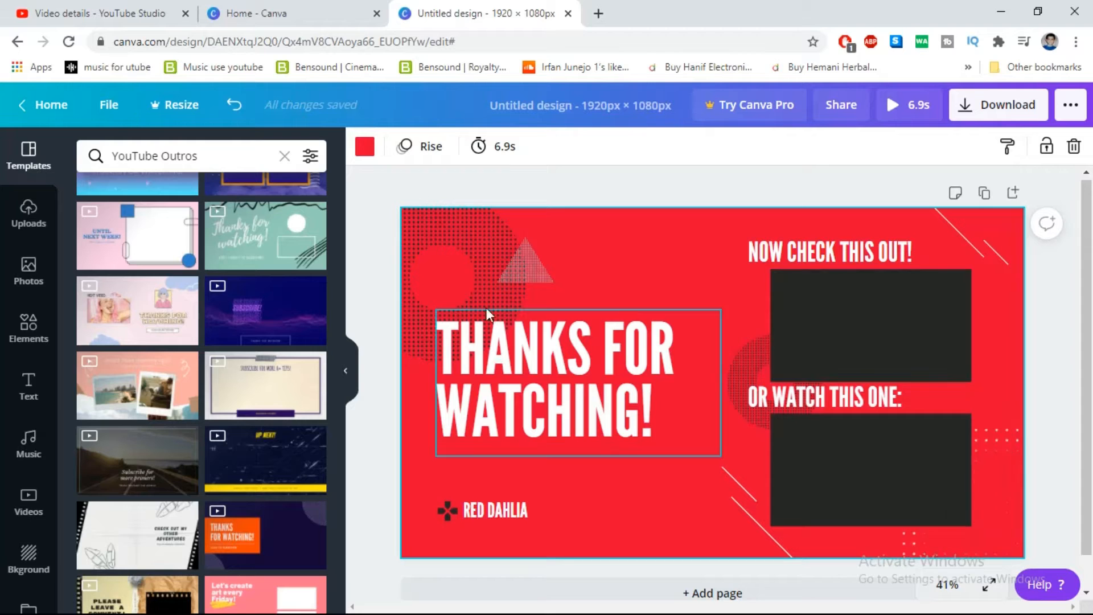
pyautogui.scroll(-7, 239, 398)
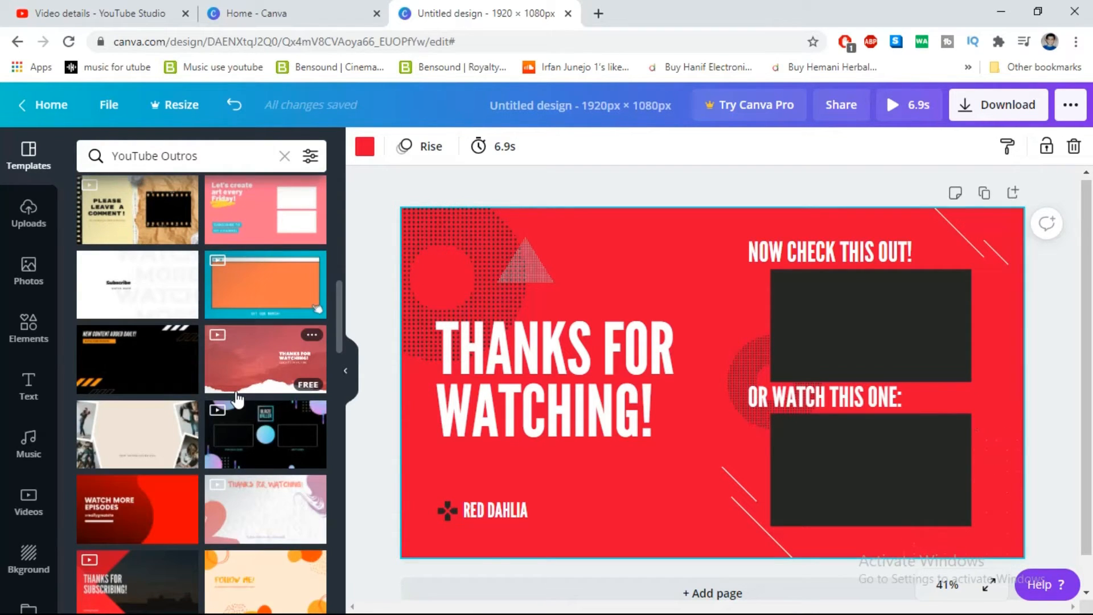
pyautogui.scroll(-5, 239, 433)
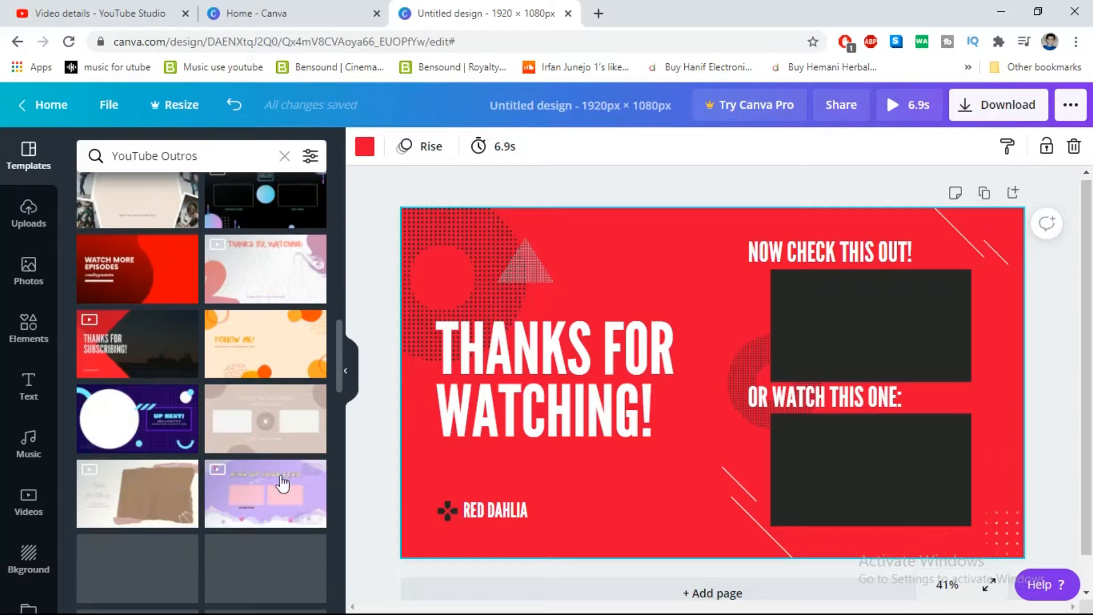
pyautogui.scroll(-2, 227, 483)
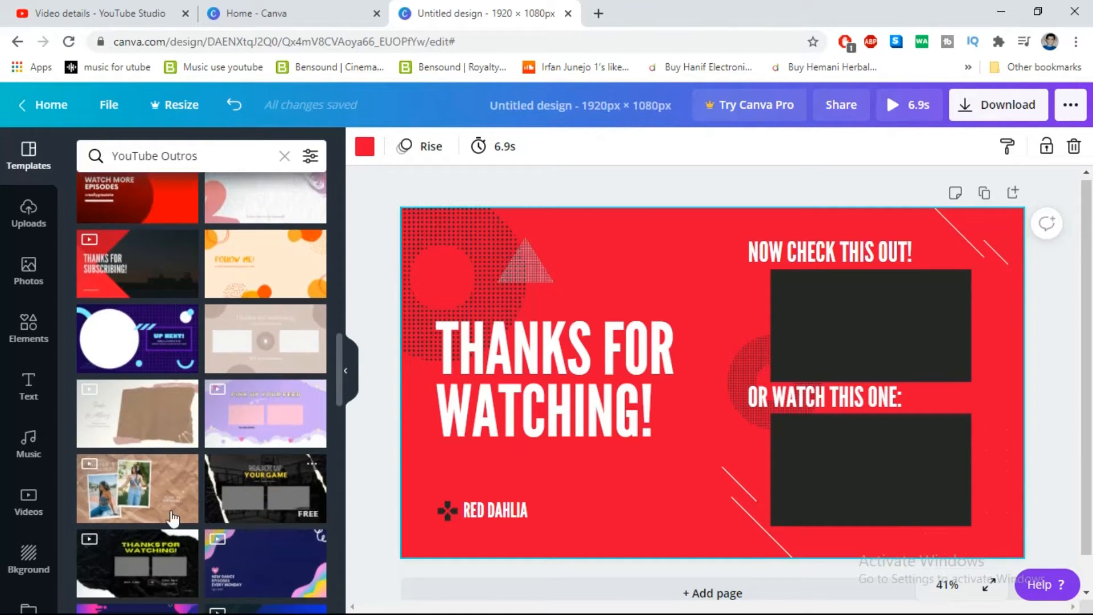
pyautogui.scroll(-3, 234, 499)
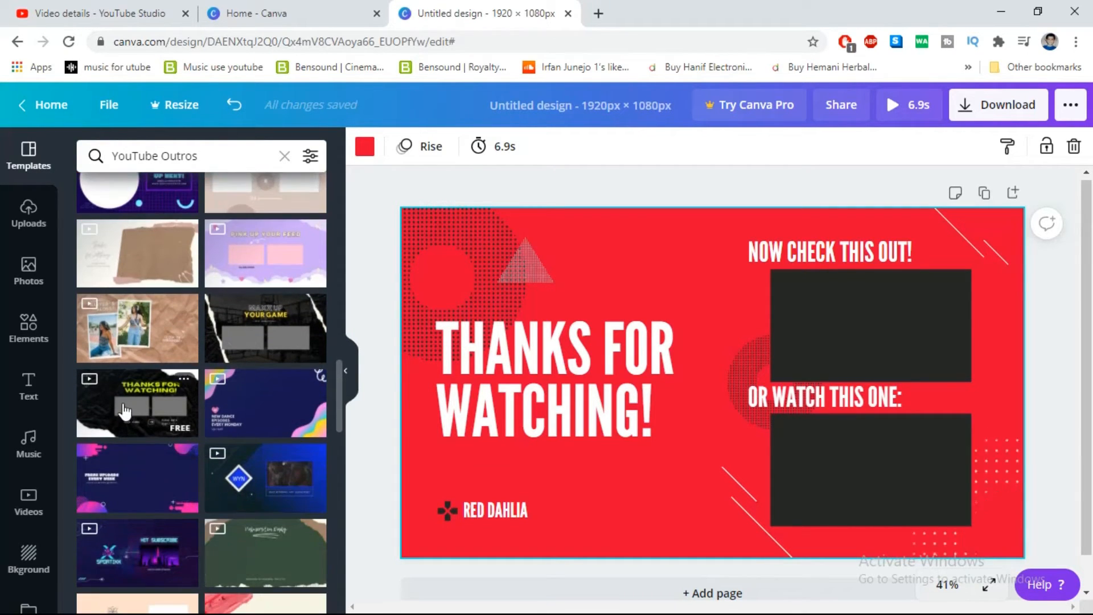
pyautogui.click(124, 410)
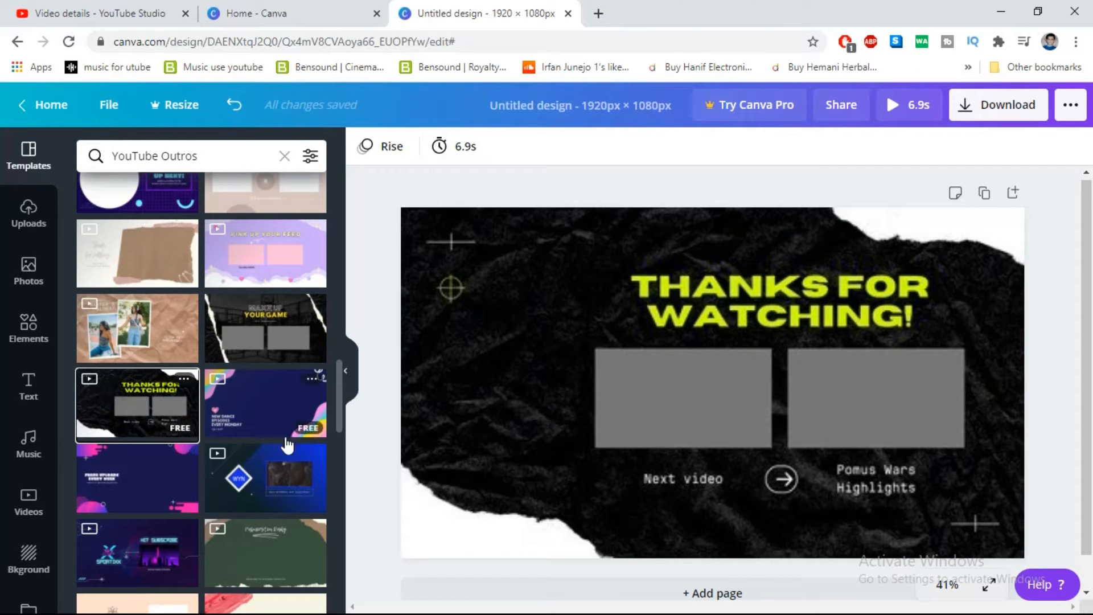
pyautogui.scroll(-3, 245, 504)
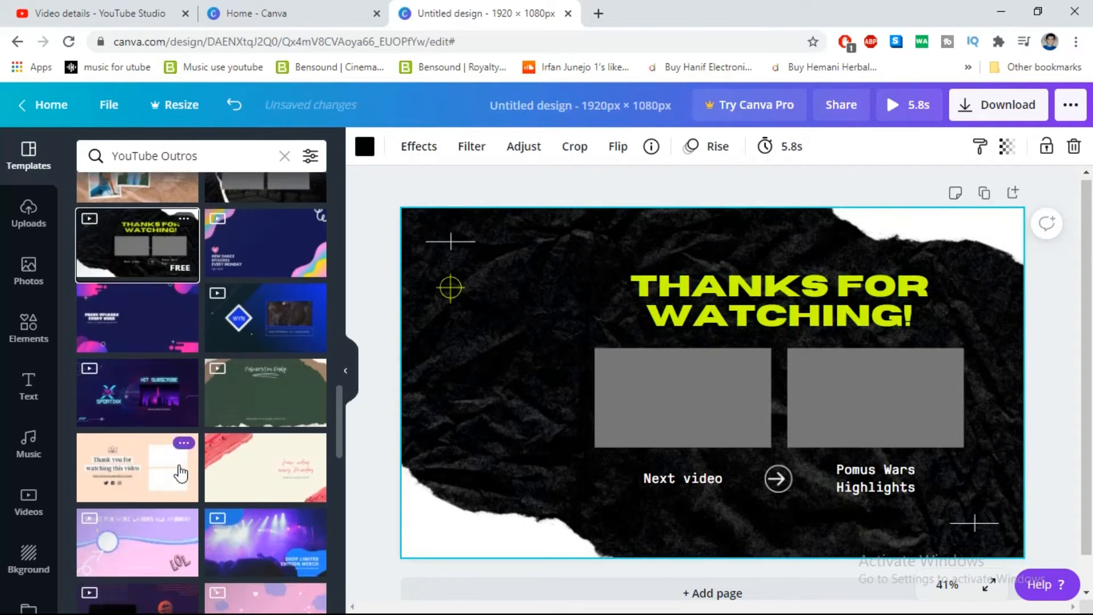
# Step: Browse further outro templates and try the red "THANKS FOR WATCHING!" and green "Thanks for watching!" layouts on the page
pyautogui.scroll(-1, 376, 446)
pyautogui.scroll(-5, 188, 439)
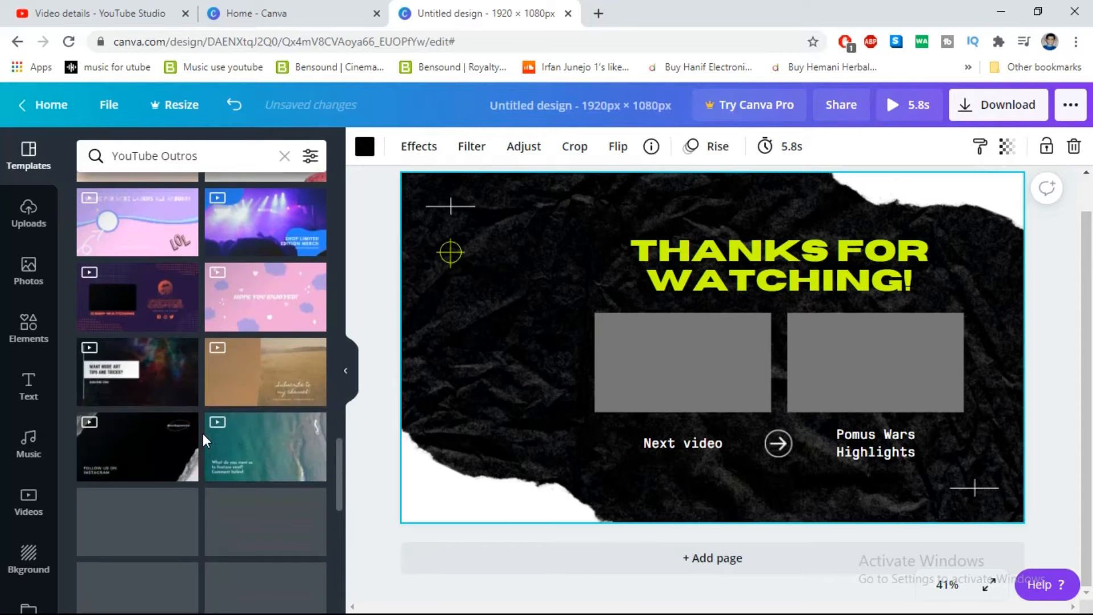
pyautogui.scroll(-3, 227, 435)
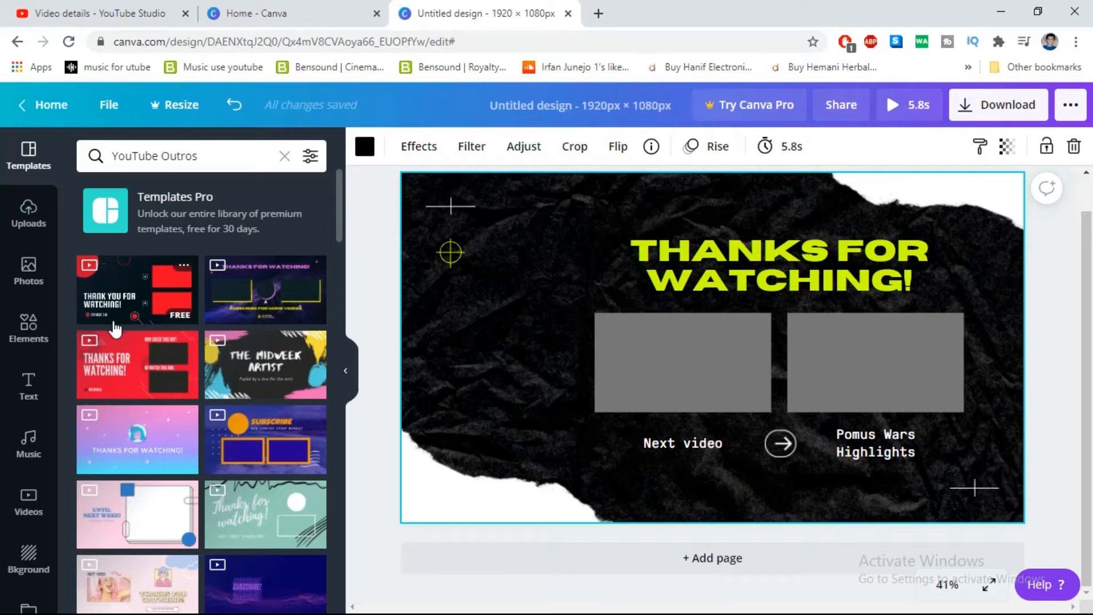
pyautogui.click(116, 389)
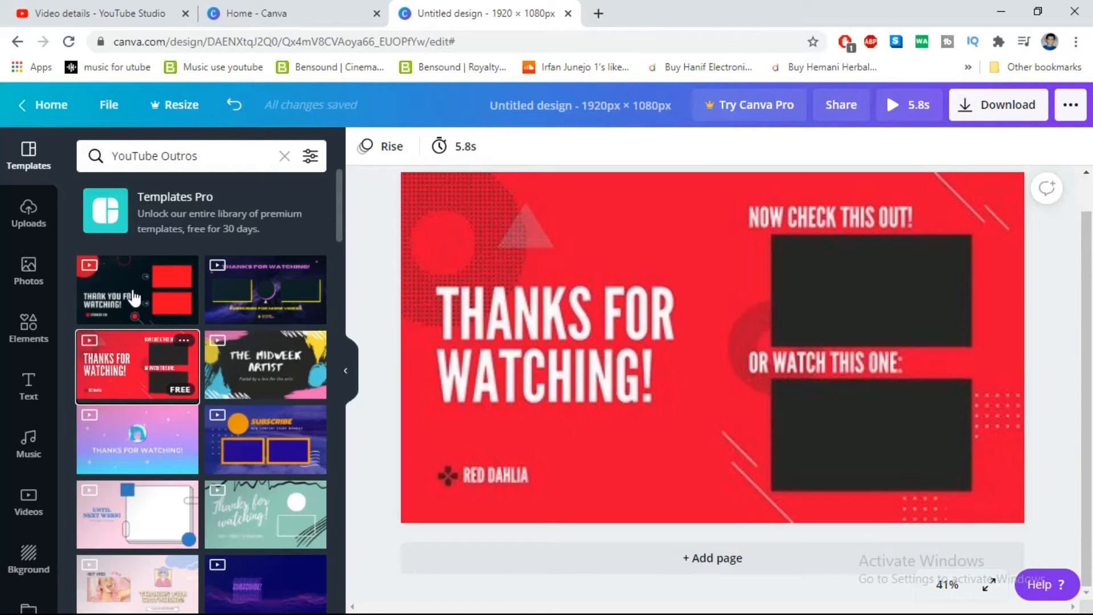
pyautogui.click(258, 541)
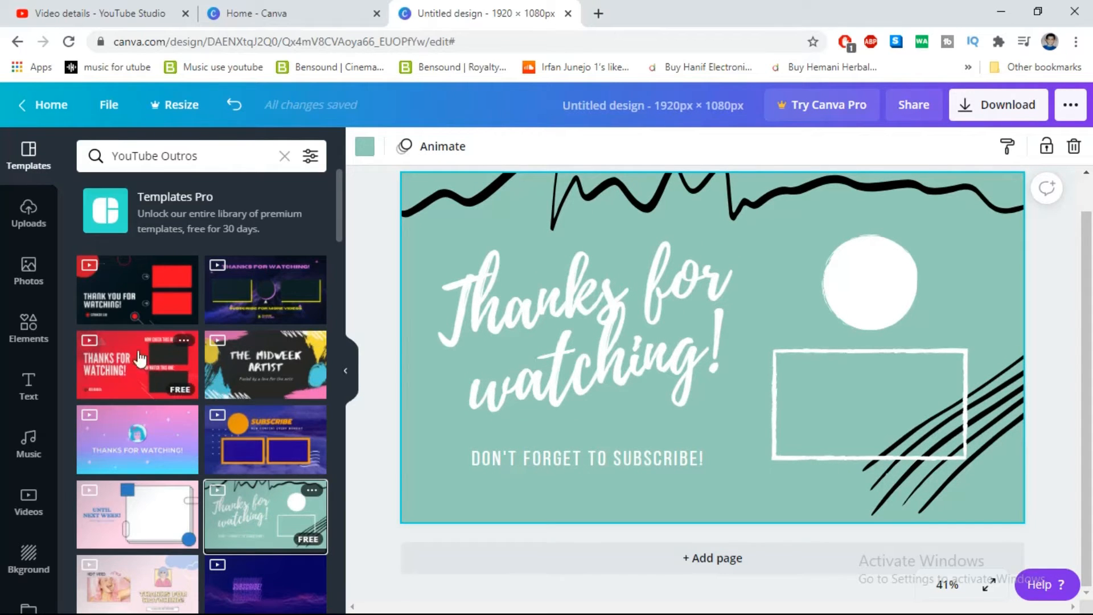
# Step: Apply the black and red "THANK YOU FOR WATCHING!" template to the page and open its title text for editing
pyautogui.click(151, 294)
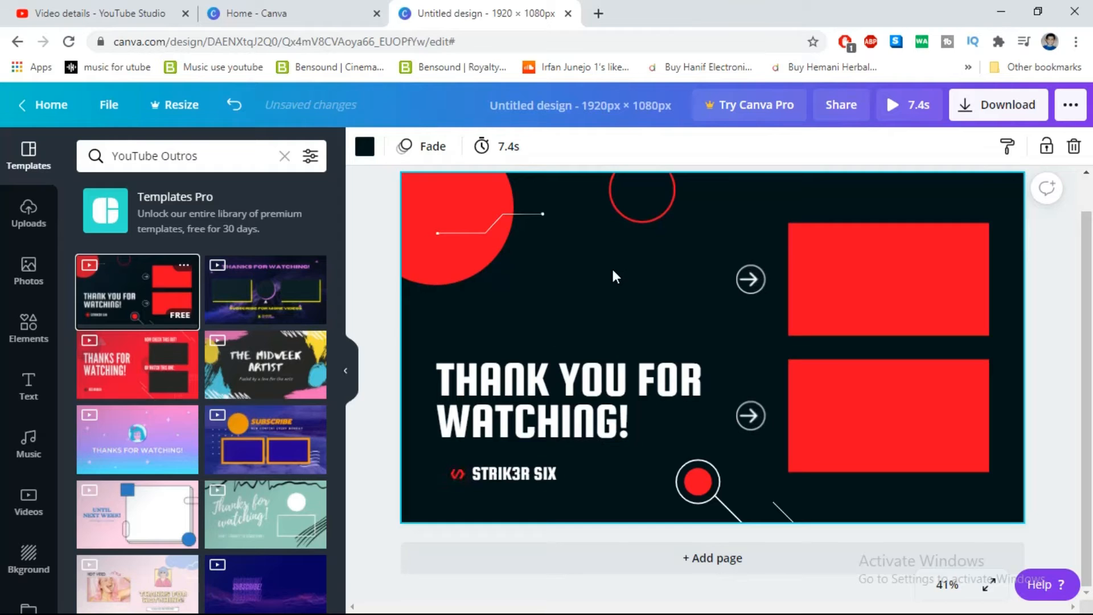
pyautogui.click(633, 415)
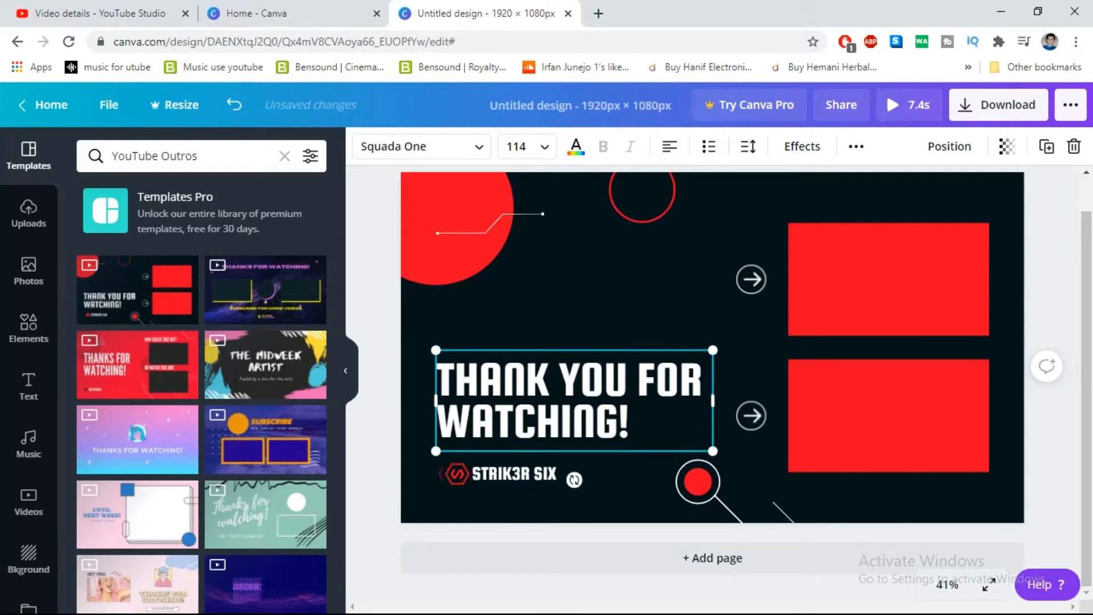
pyautogui.scroll(1, 637, 349)
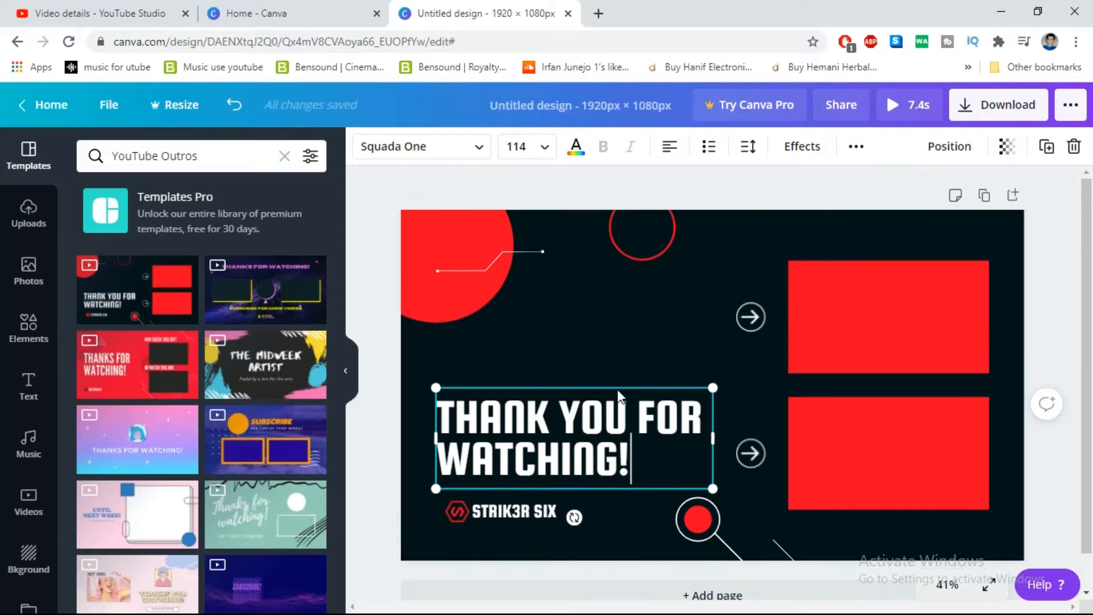
pyautogui.click(624, 428)
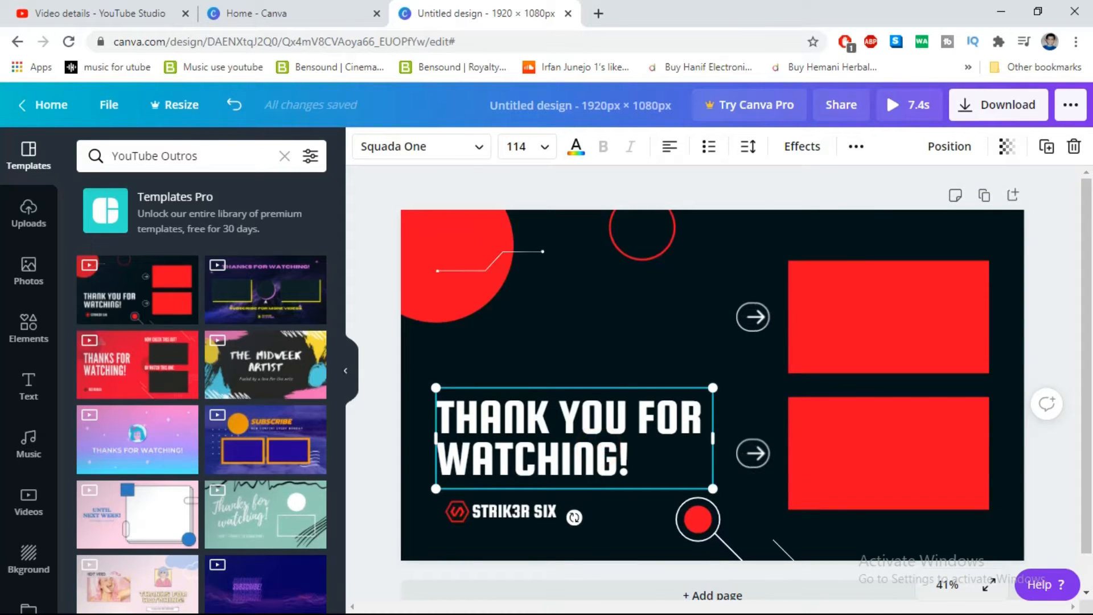
pyautogui.click(670, 446)
pyautogui.click(645, 447)
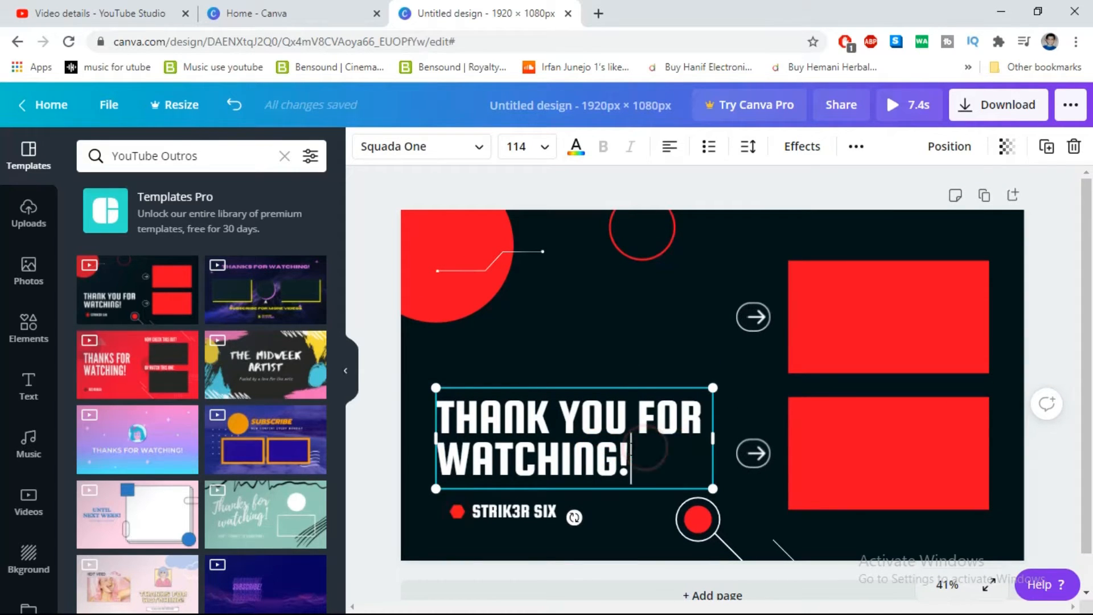
# Step: Delete the "STRIK3R SIX" channel name and the small logo mark inside the hexagon below the title
pyautogui.click(508, 516)
pyautogui.press('Delete')
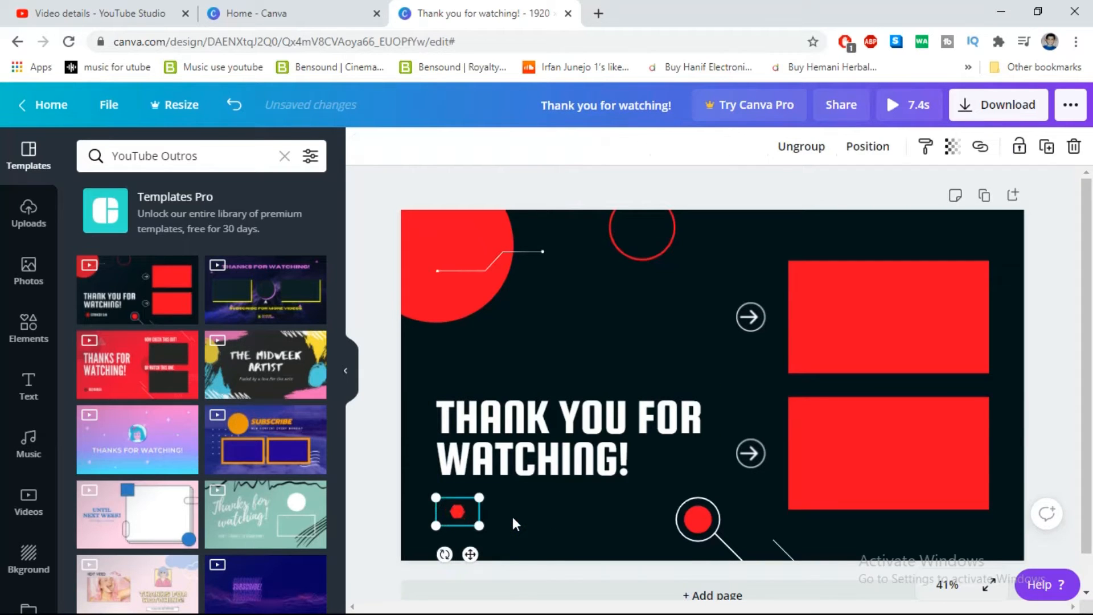
pyautogui.click(452, 510)
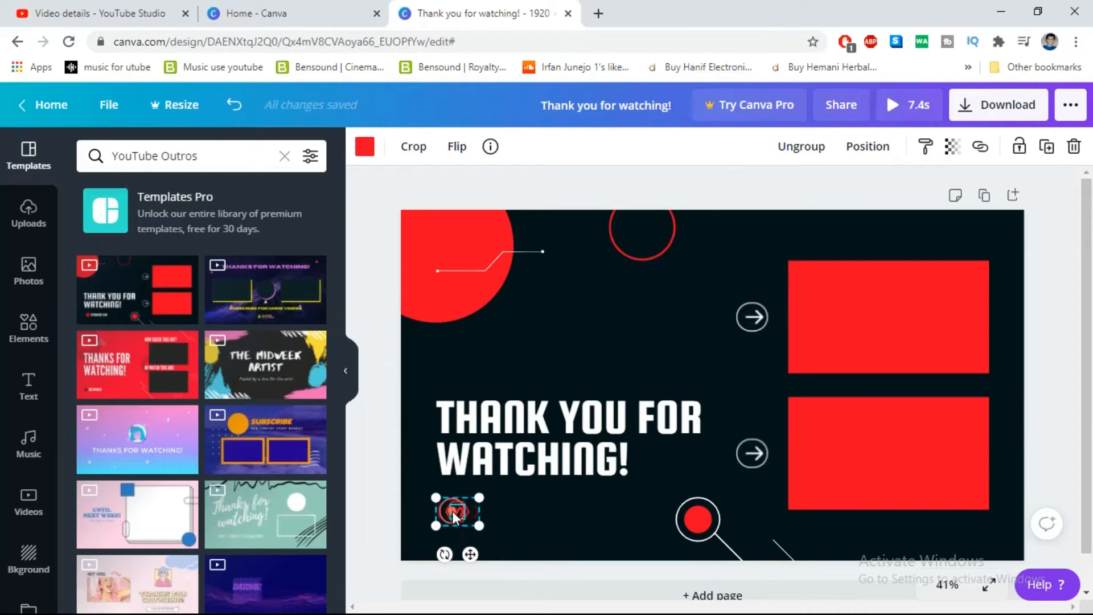
pyautogui.press('Delete')
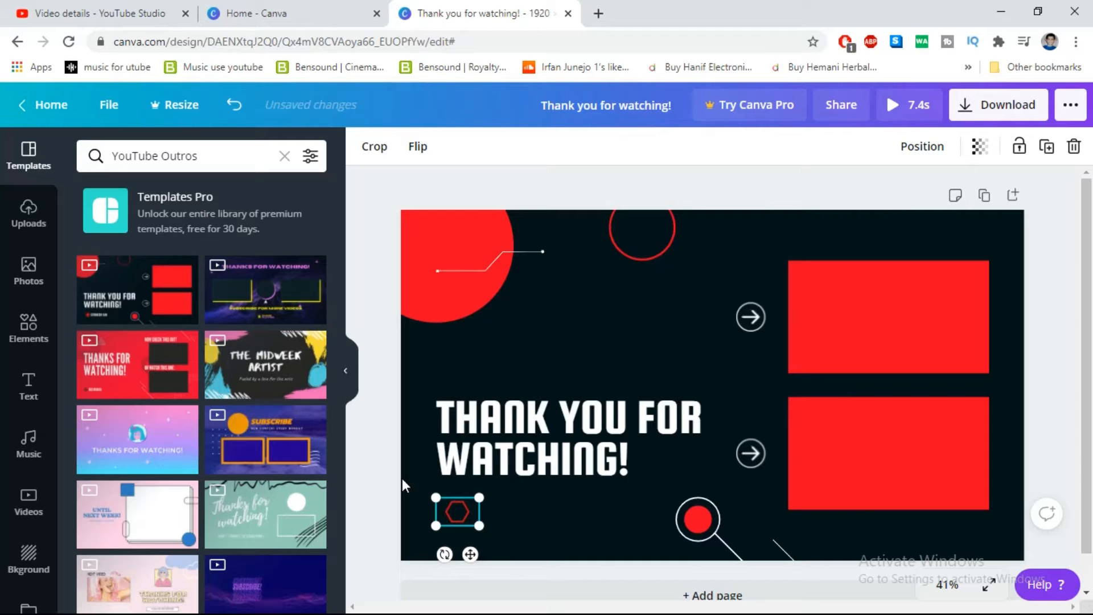
# Step: Inspect the template's individual elements: the small red circle, lower arrow, lower video frame, corner line graphic and title
pyautogui.click(698, 520)
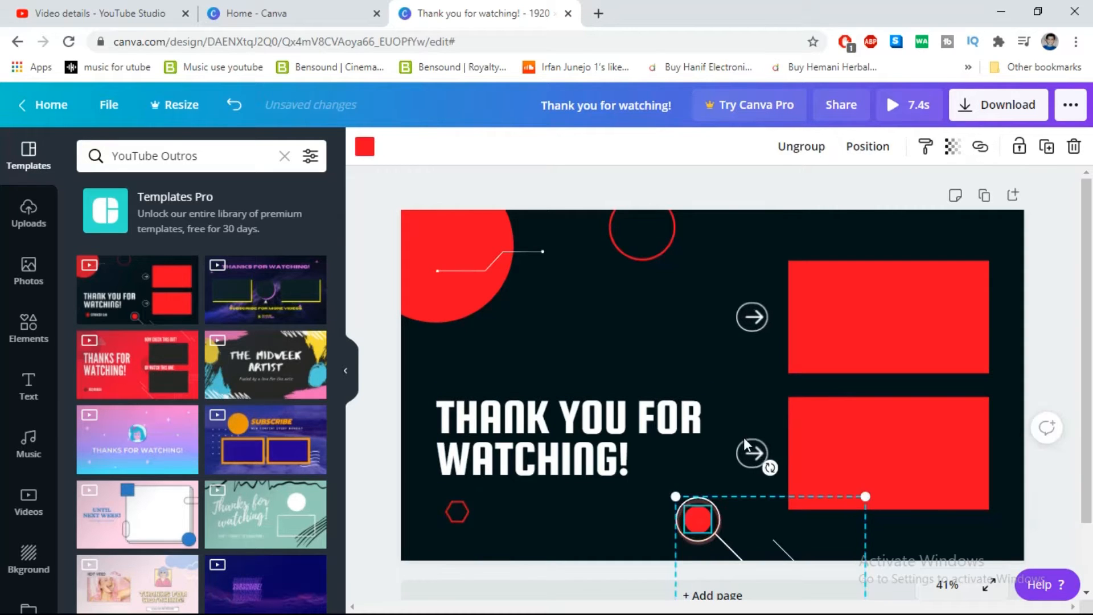
pyautogui.click(746, 441)
pyautogui.click(848, 429)
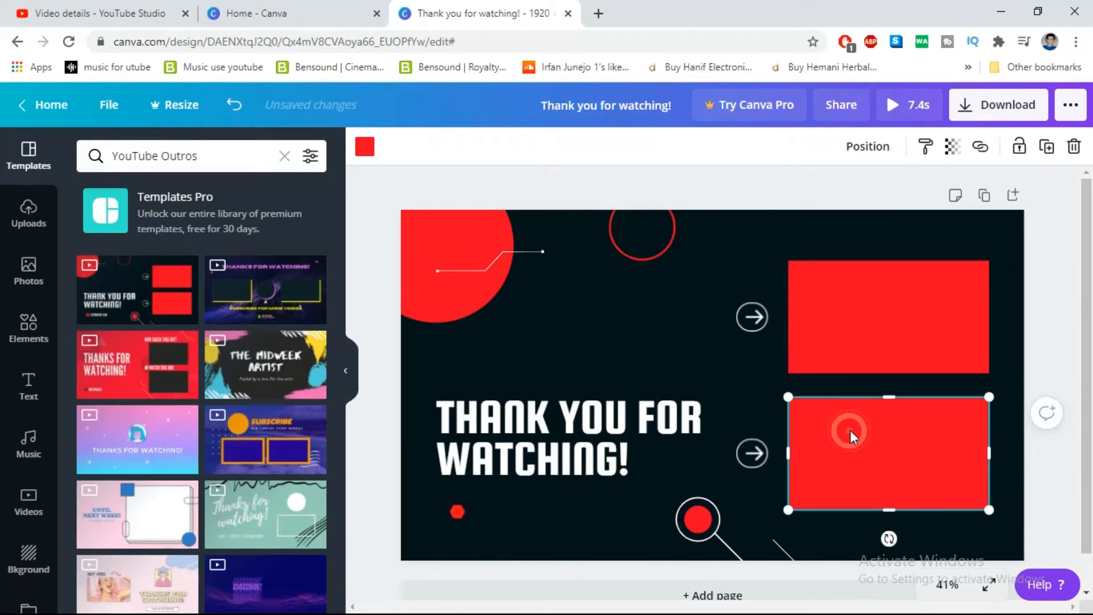
pyautogui.click(756, 453)
pyautogui.click(450, 270)
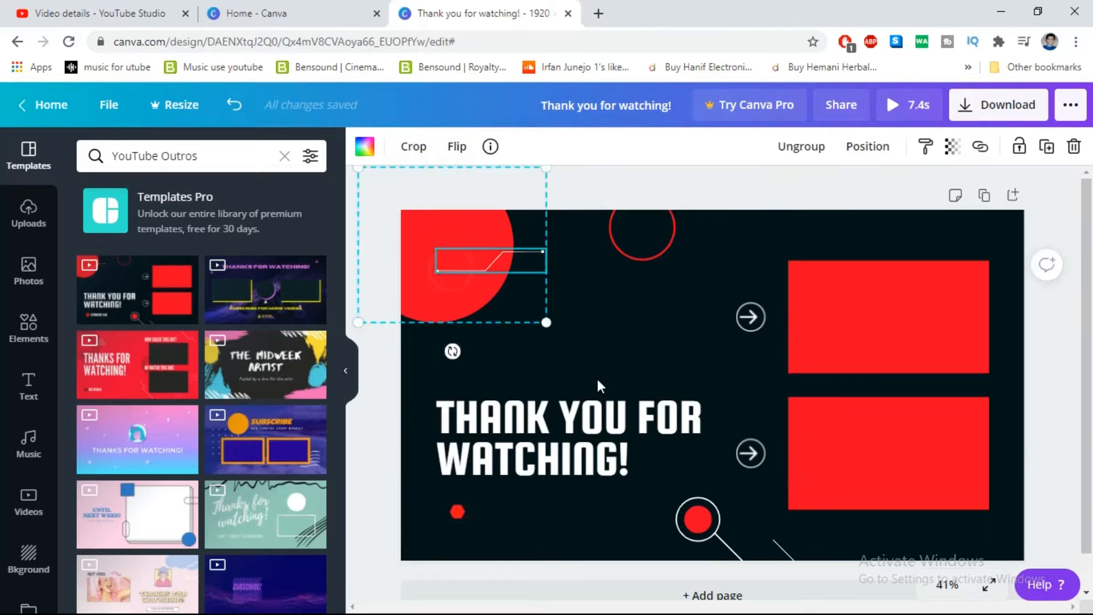
pyautogui.click(557, 424)
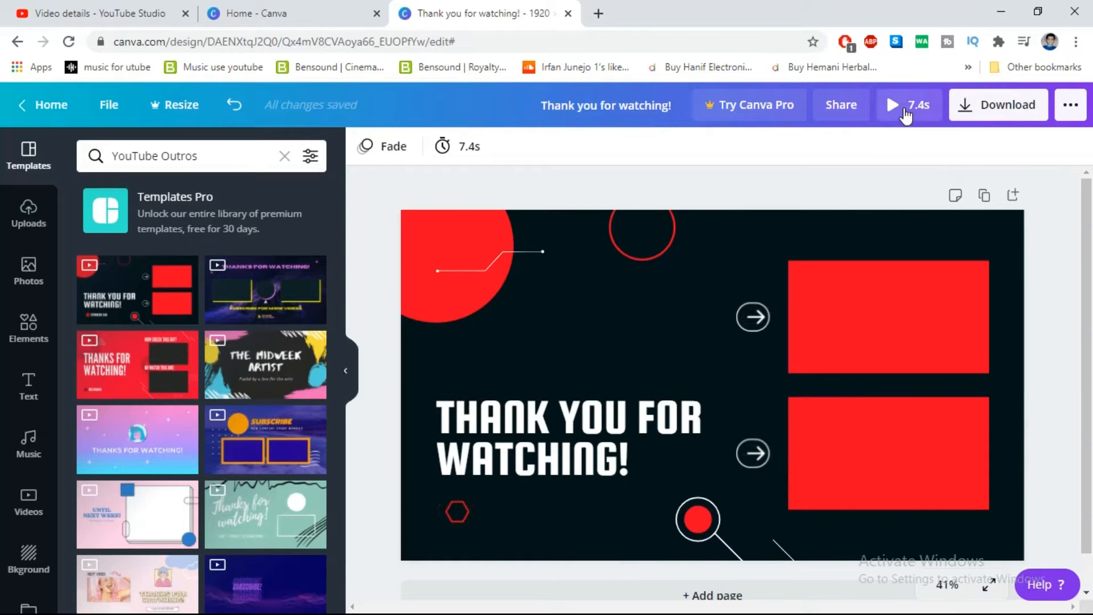
# Step: Preview the animated end screen twice and return to the editor
pyautogui.click(904, 108)
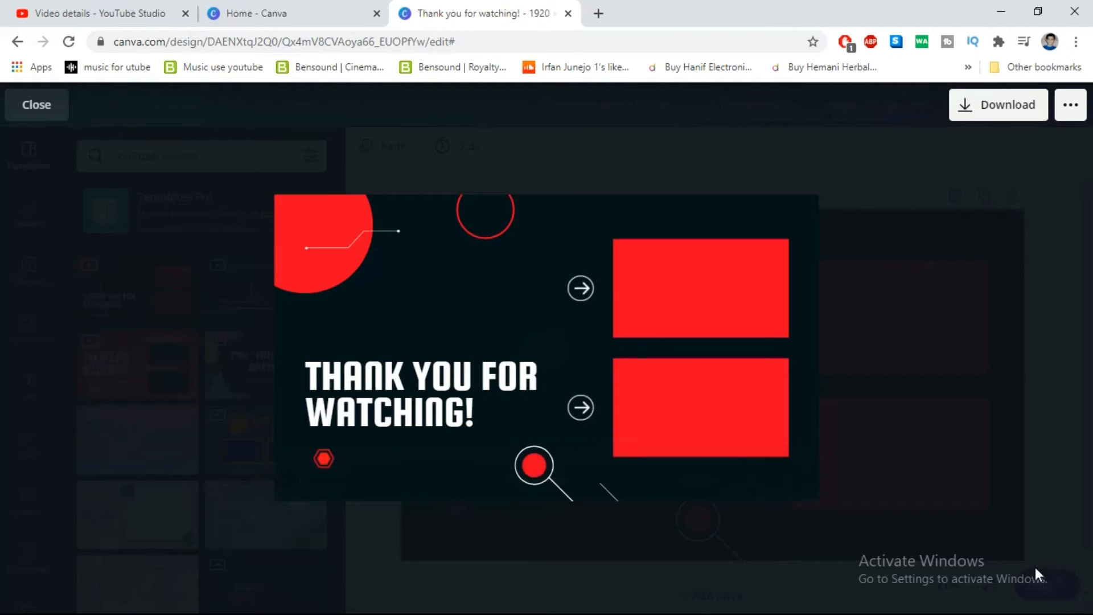
pyautogui.click(756, 149)
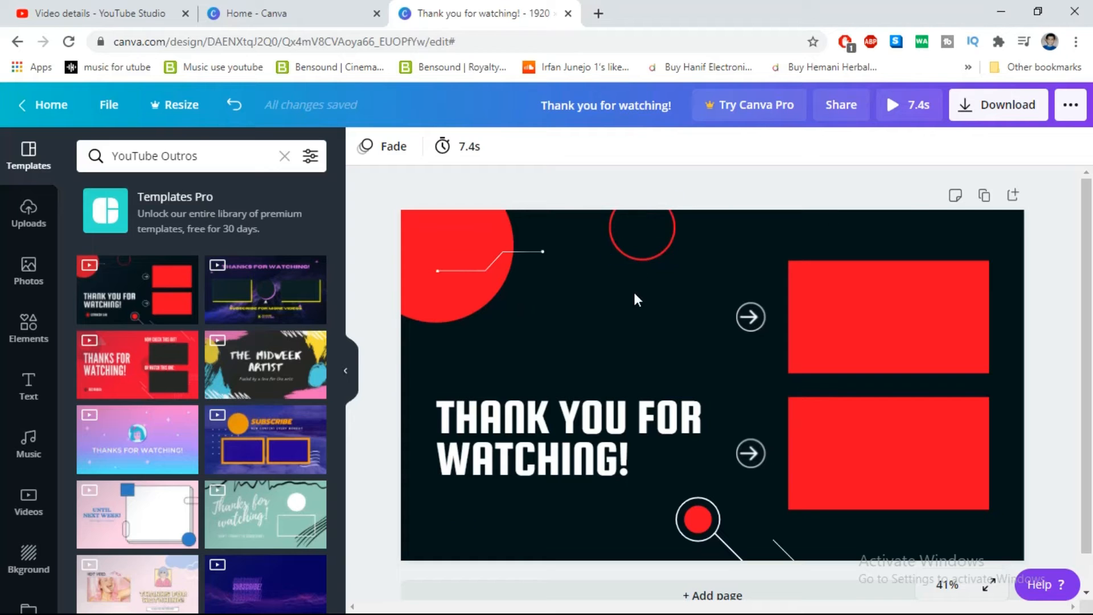
pyautogui.click(892, 105)
pyautogui.click(951, 203)
# Step: Set the page's timing to 10.5 seconds
pyautogui.click(464, 147)
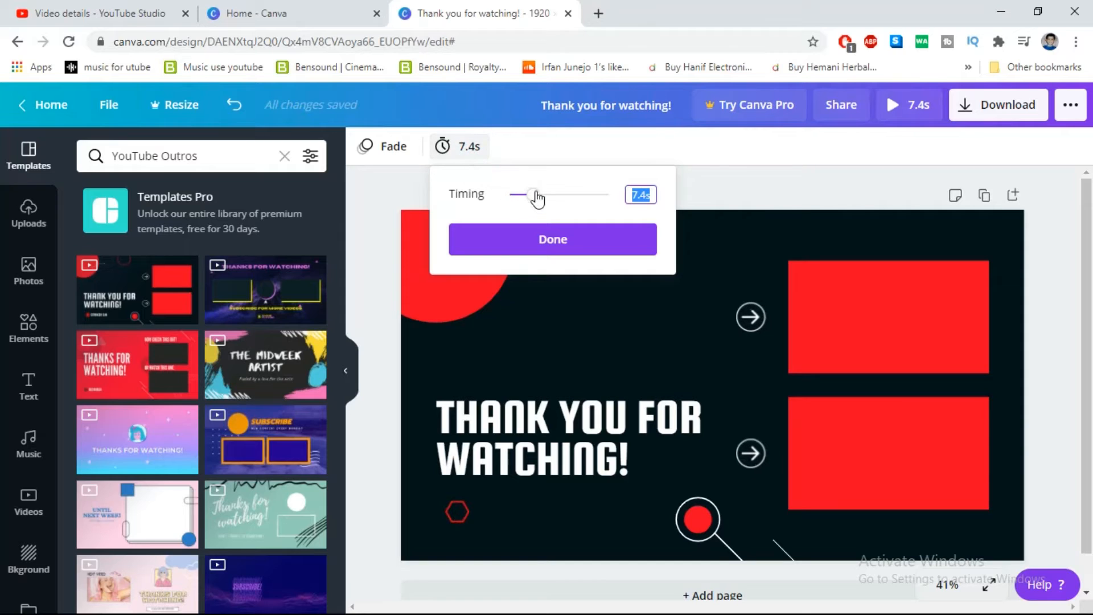
pyautogui.moveTo(539, 200)
pyautogui.mouseDown()
pyautogui.moveTo(582, 200)
pyautogui.moveTo(545, 200)
pyautogui.mouseUp()
pyautogui.click(512, 250)
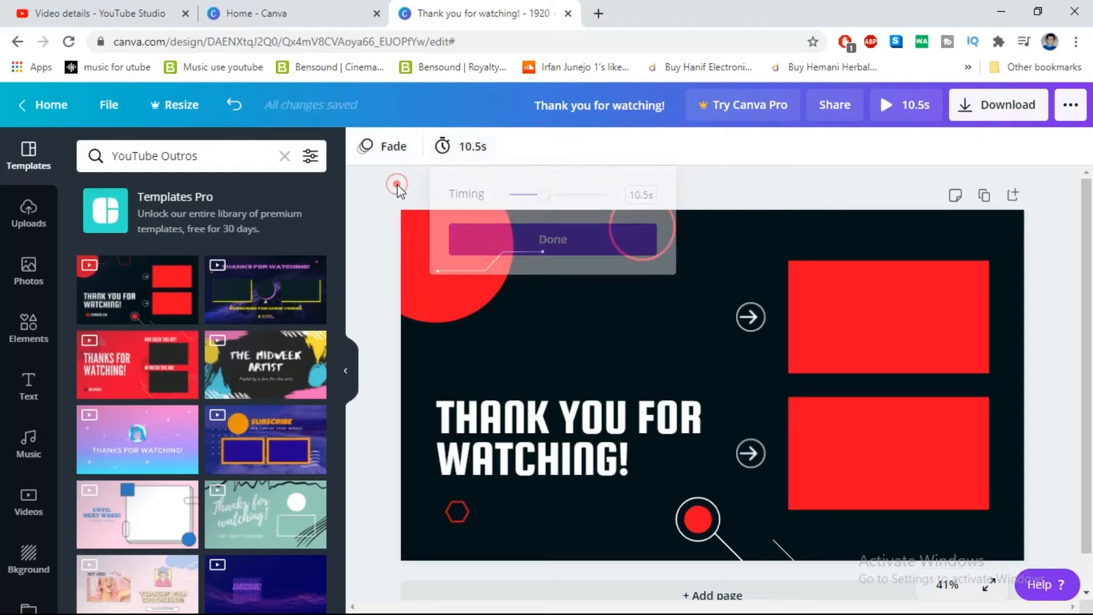
pyautogui.click(514, 449)
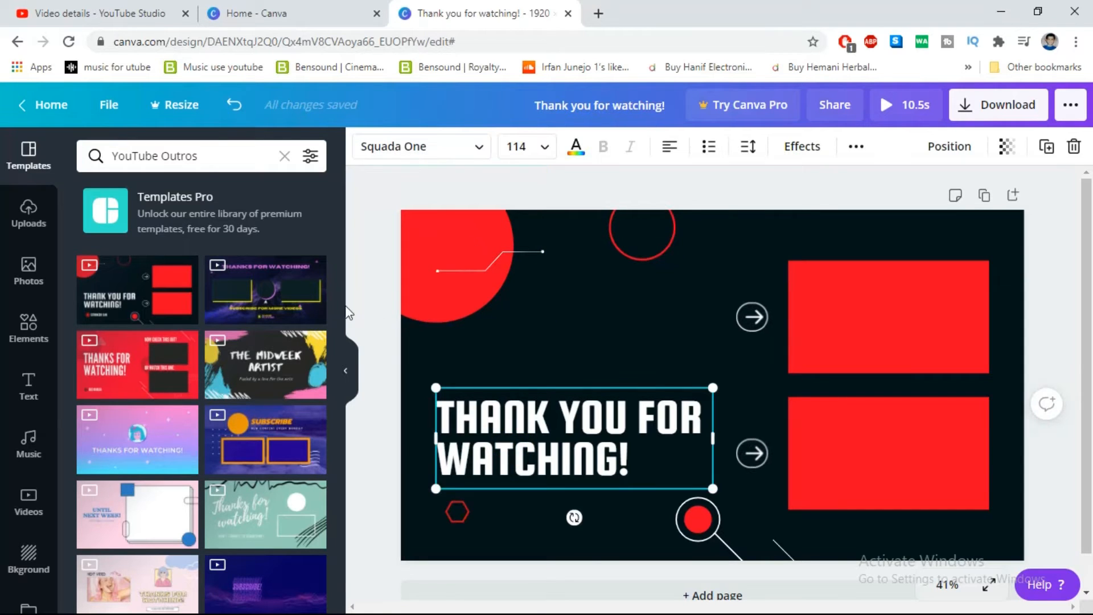
pyautogui.click(375, 342)
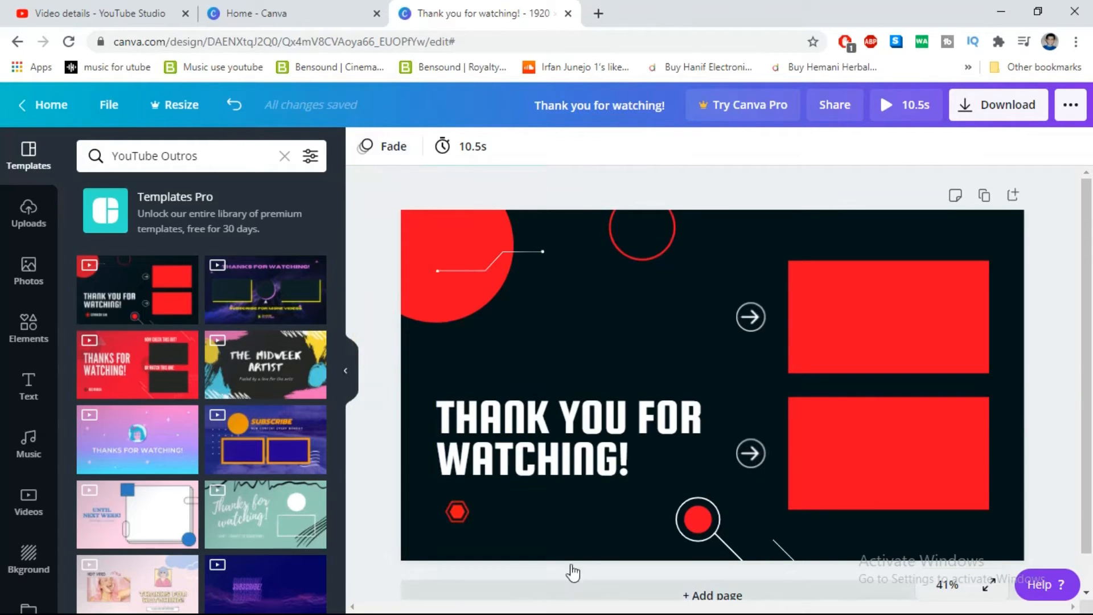
# Step: Compare the Block, Breathe, Rise, Pan, Tumble, Fade and None page animations and apply Block to the page
pyautogui.click(395, 146)
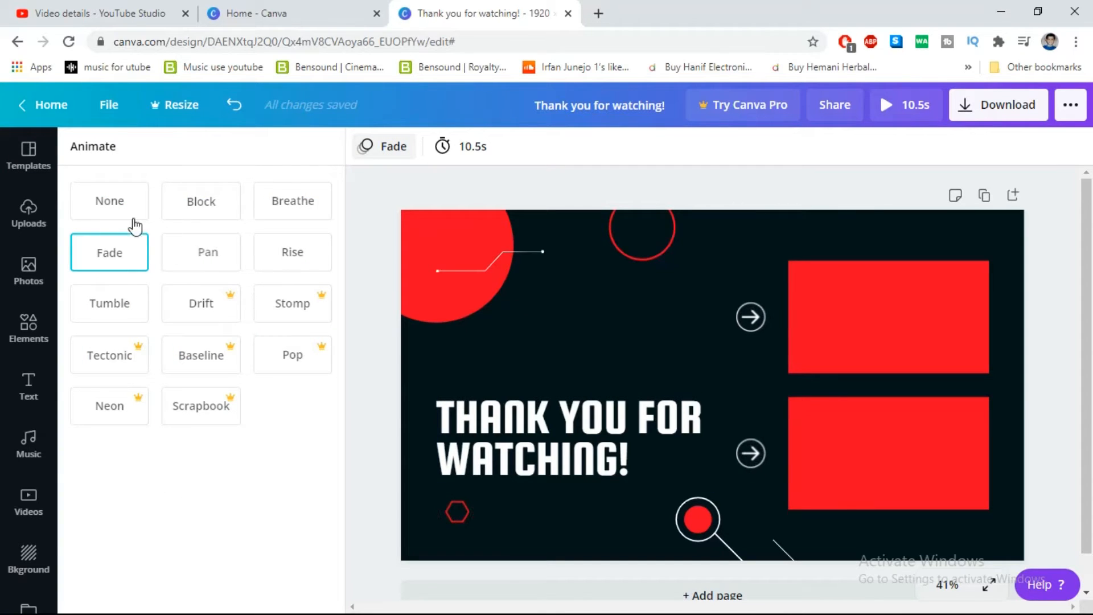
pyautogui.click(228, 222)
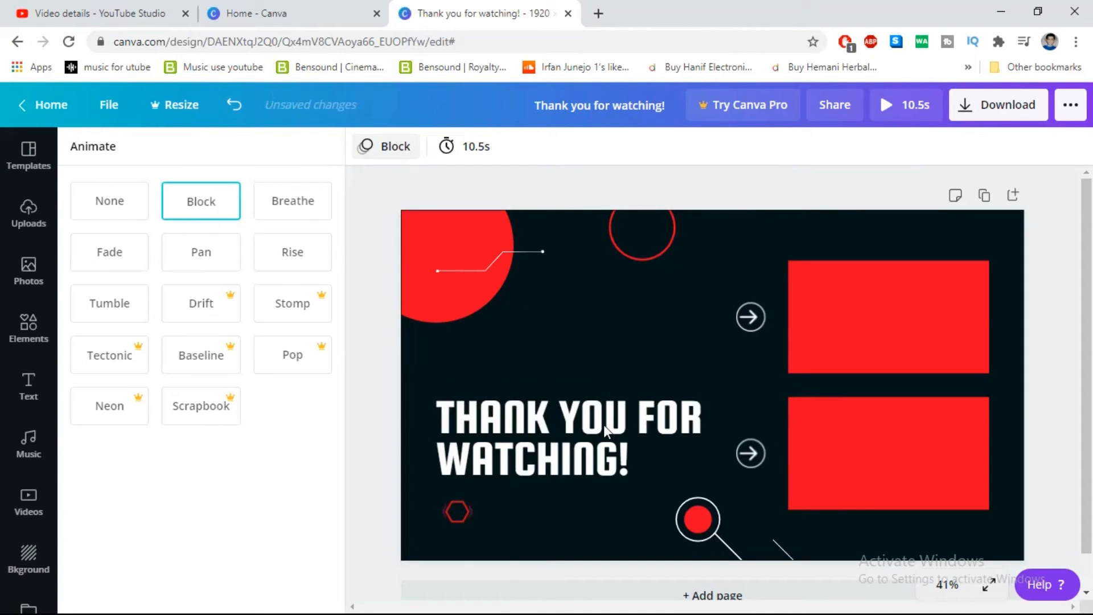
pyautogui.click(320, 217)
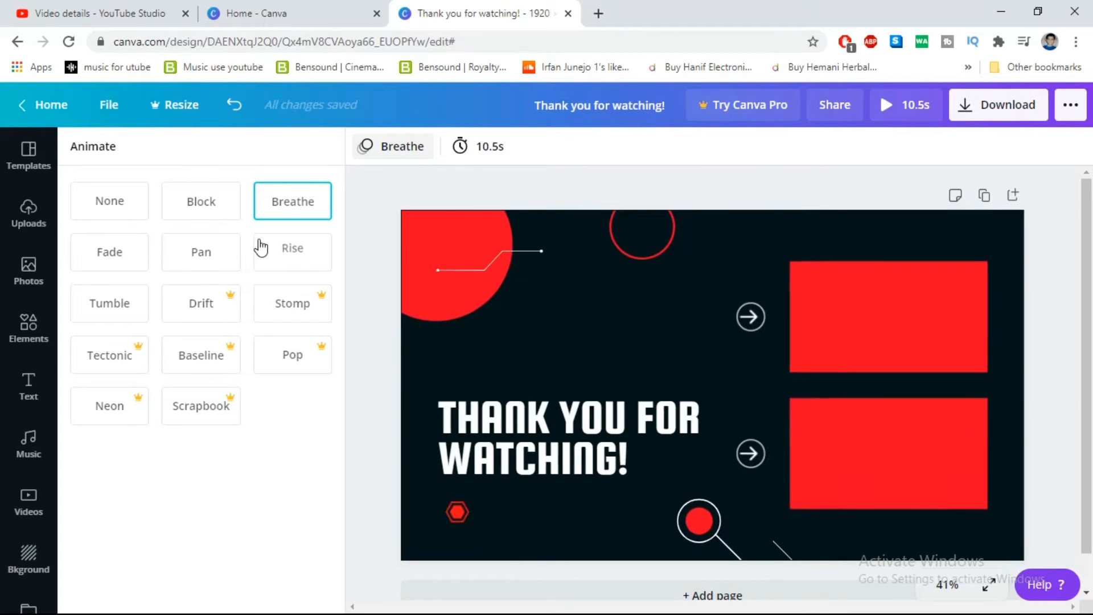
pyautogui.click(277, 253)
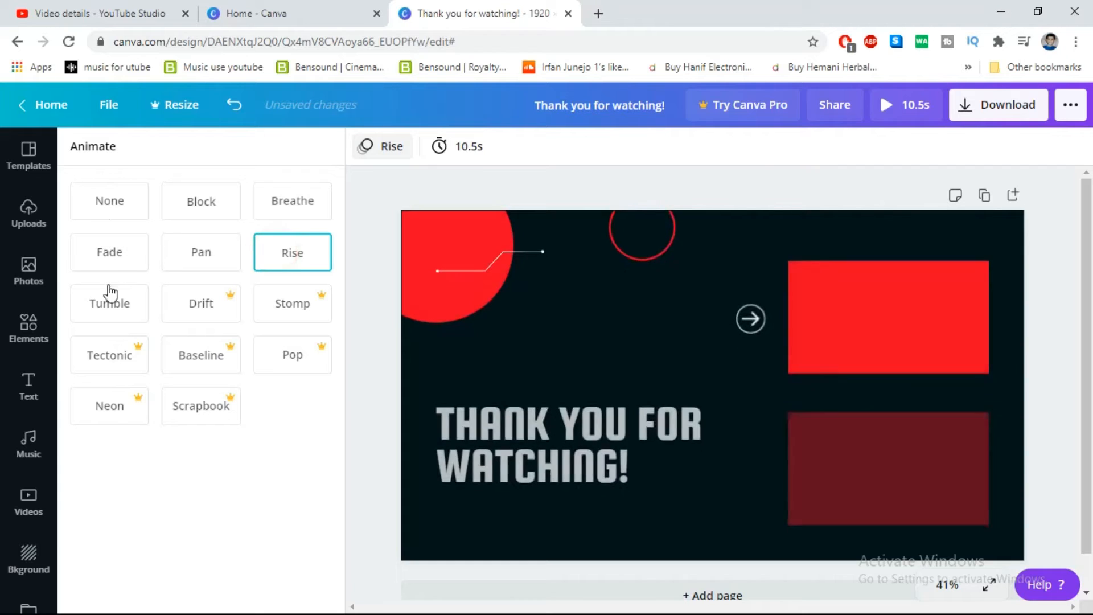
pyautogui.click(196, 255)
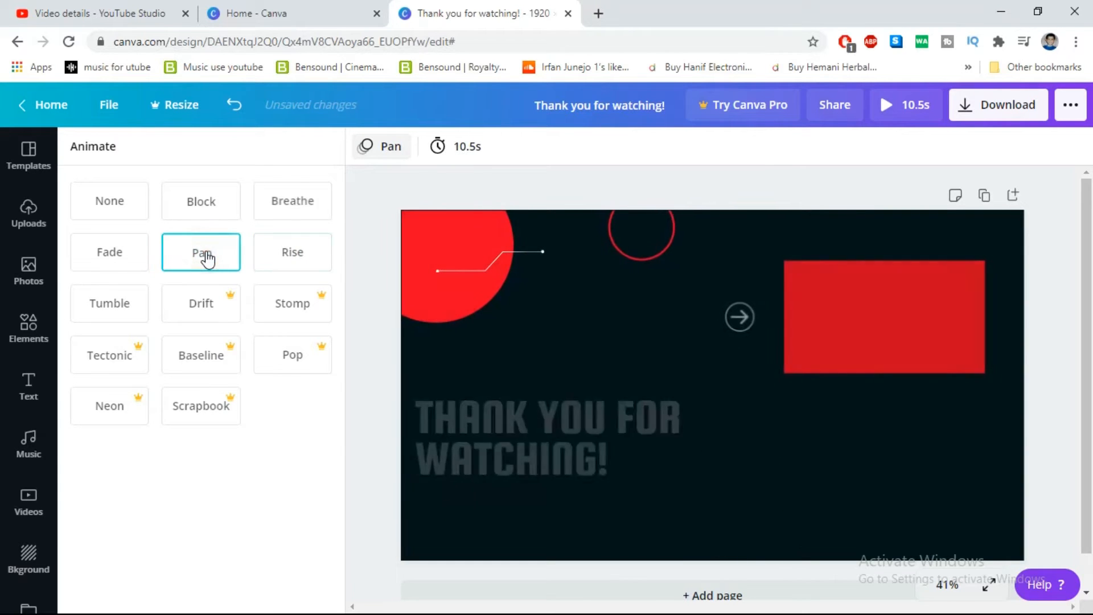
pyautogui.click(126, 305)
pyautogui.click(133, 259)
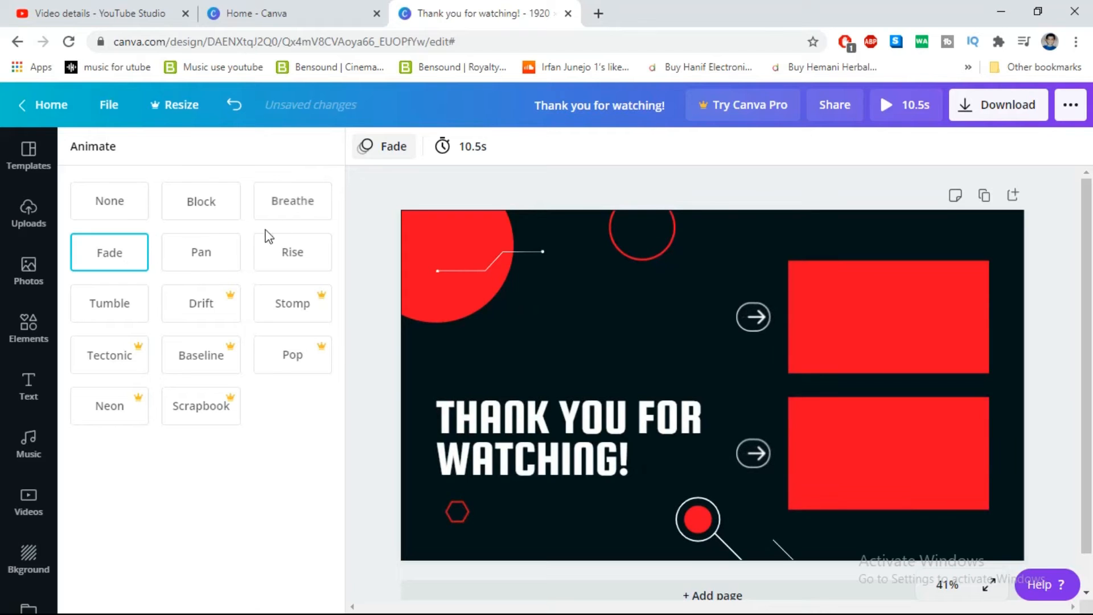
pyautogui.click(122, 210)
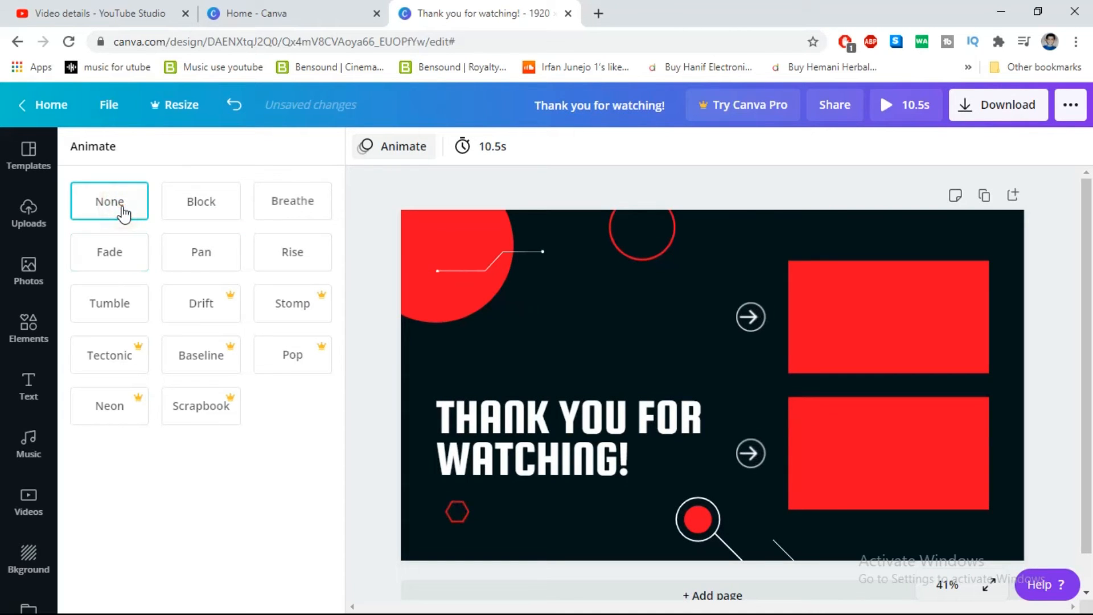
pyautogui.click(212, 204)
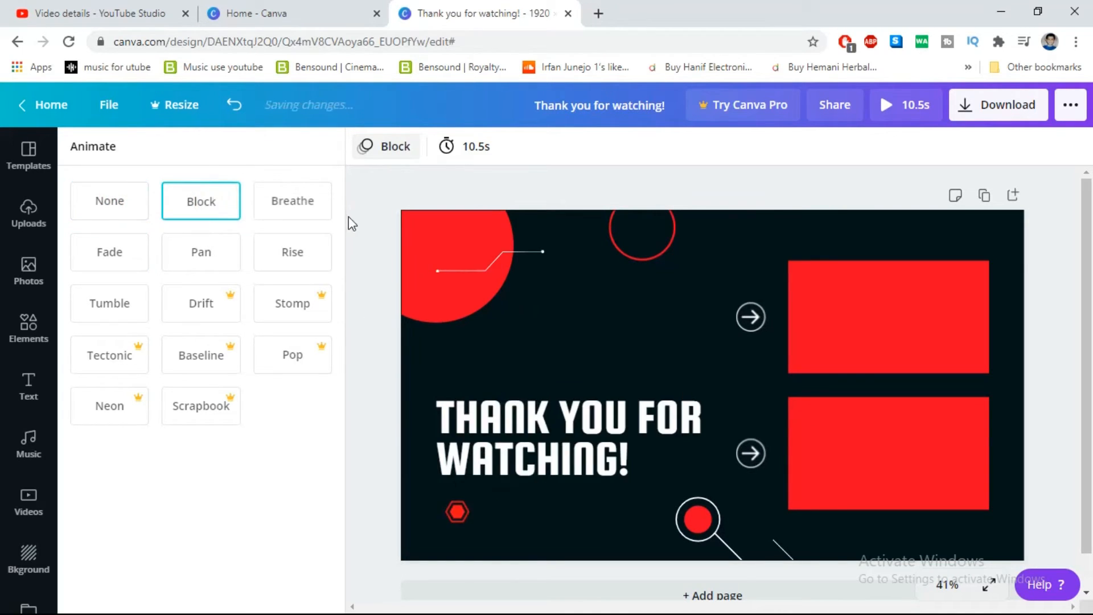
pyautogui.click(372, 233)
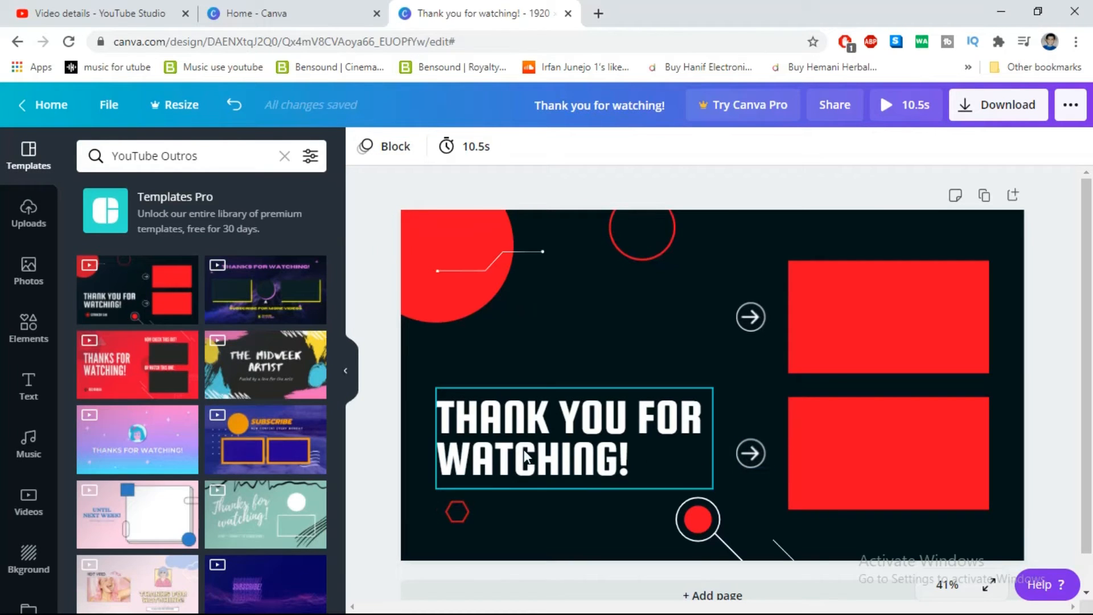
# Step: Move the "THANK YOU FOR WATCHING!" title higher on the page and add a heading text box
pyautogui.click(609, 448)
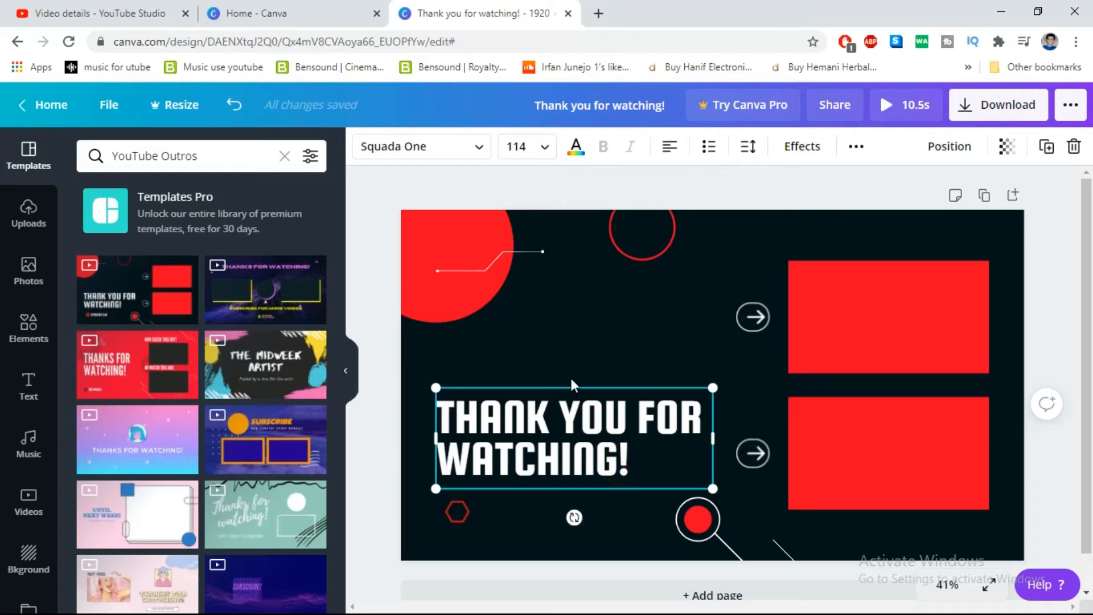
pyautogui.moveTo(564, 384); pyautogui.dragTo(566, 327)
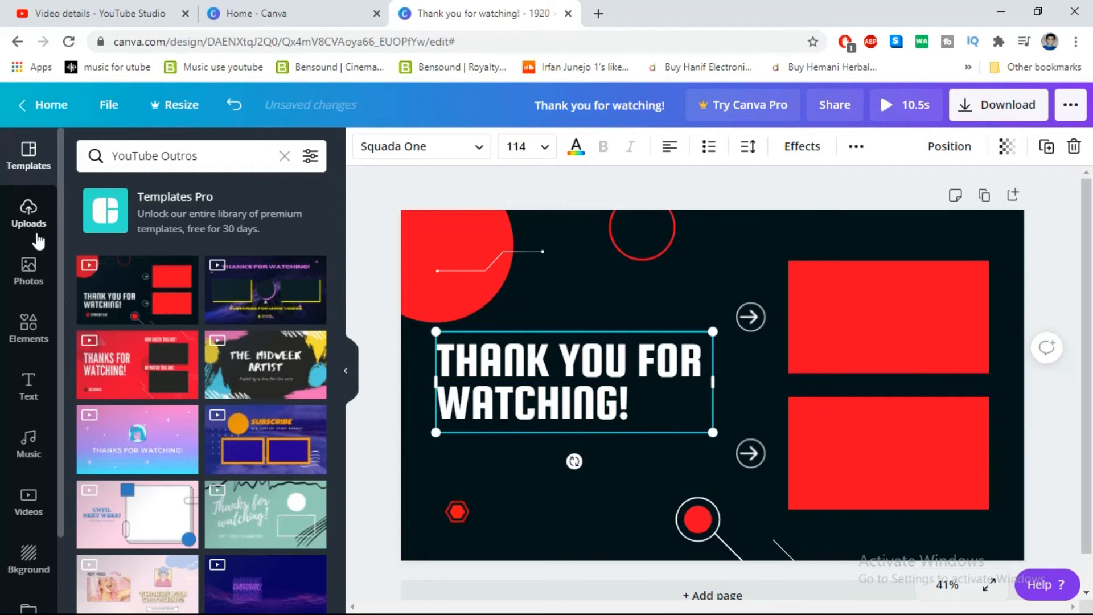
pyautogui.click(23, 411)
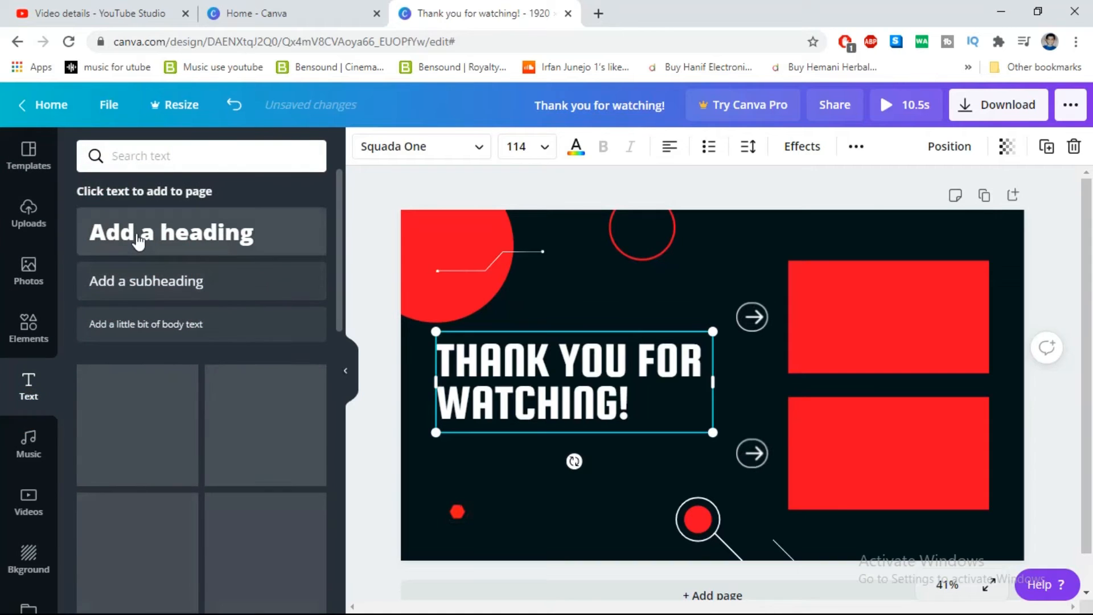
pyautogui.click(137, 234)
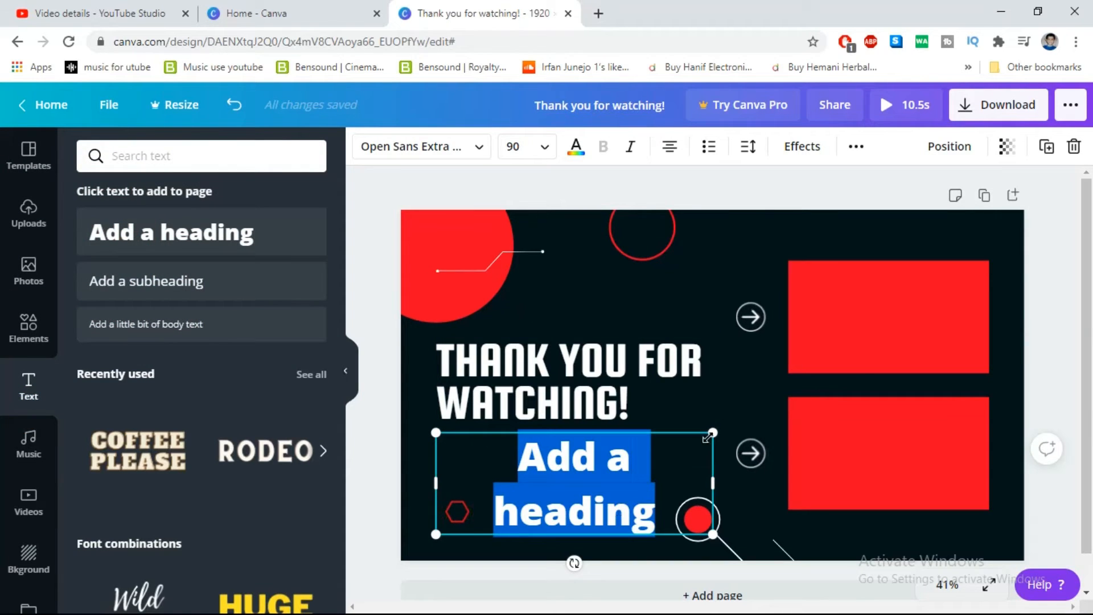
# Step: Shrink the new heading box to font size 80.8 and replace its text with "Subscribe"
pyautogui.moveTo(712, 432); pyautogui.dragTo(684, 442)
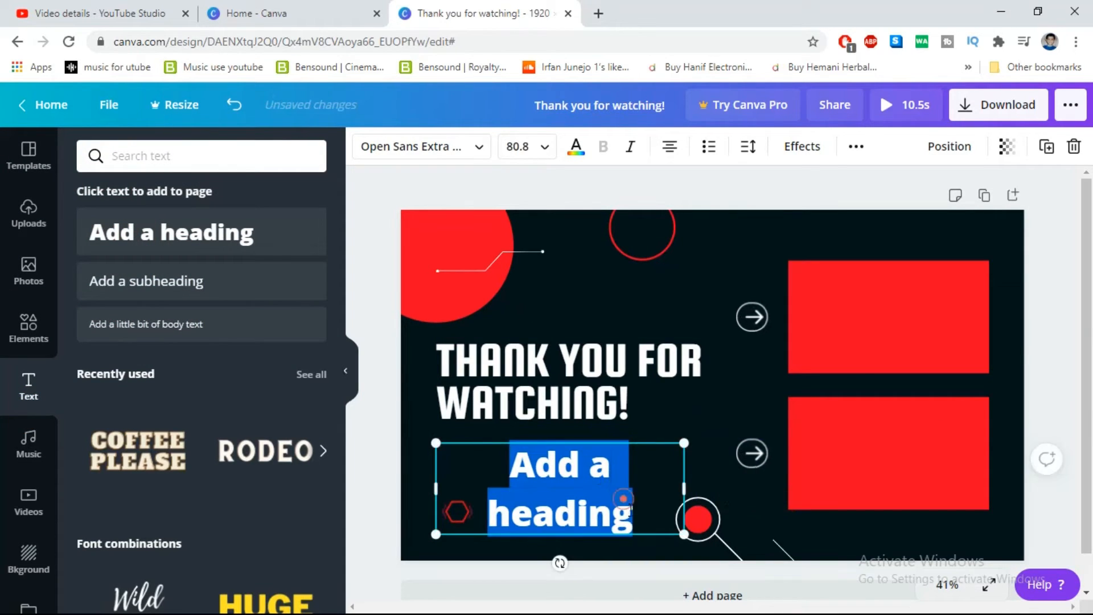
pyautogui.moveTo(633, 519); pyautogui.dragTo(507, 468)
pyautogui.click(602, 516)
pyautogui.tripleClick(457, 511)
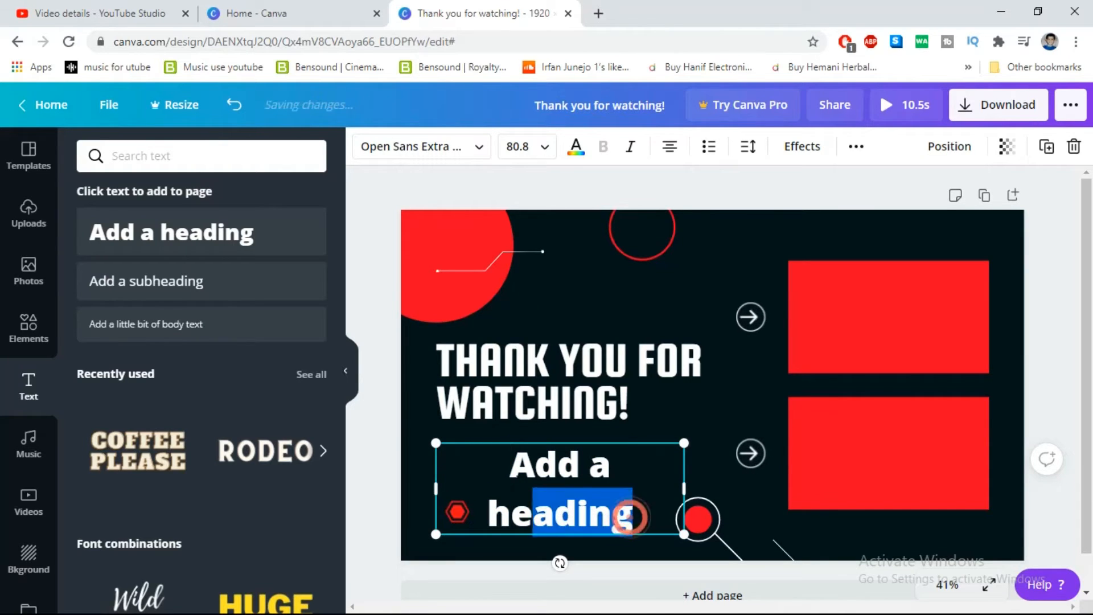
pyautogui.press('BackSpace')
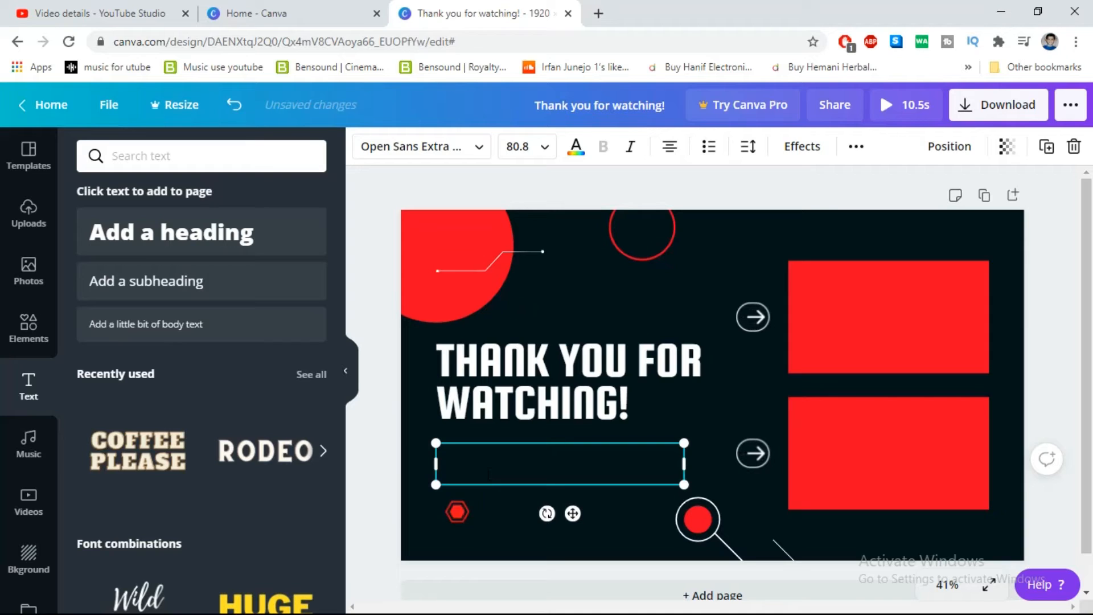
pyautogui.write('Su')
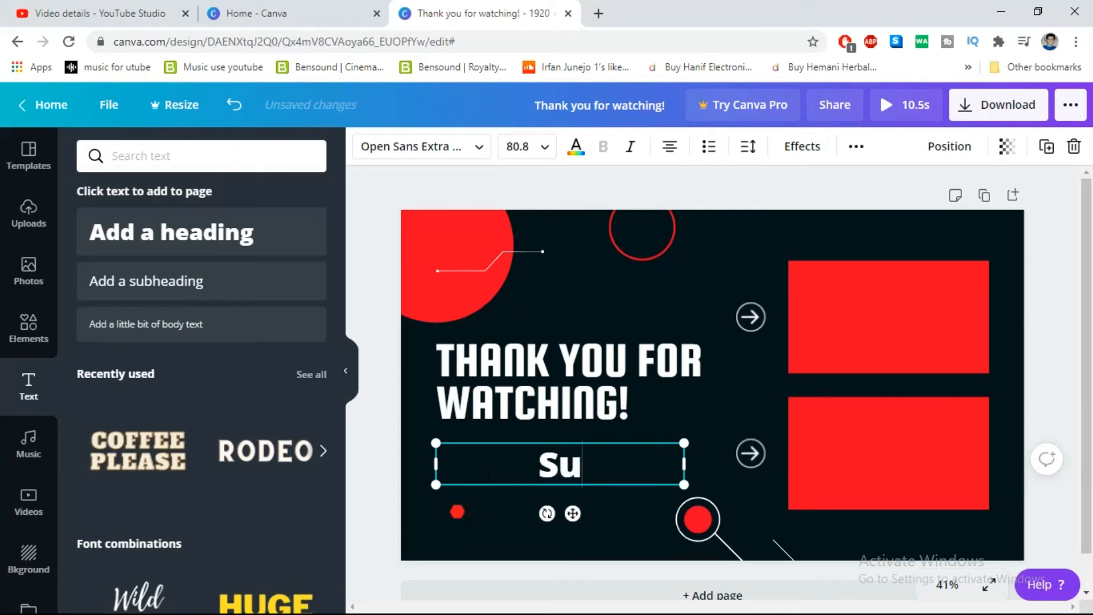
pyautogui.write('bscribe')
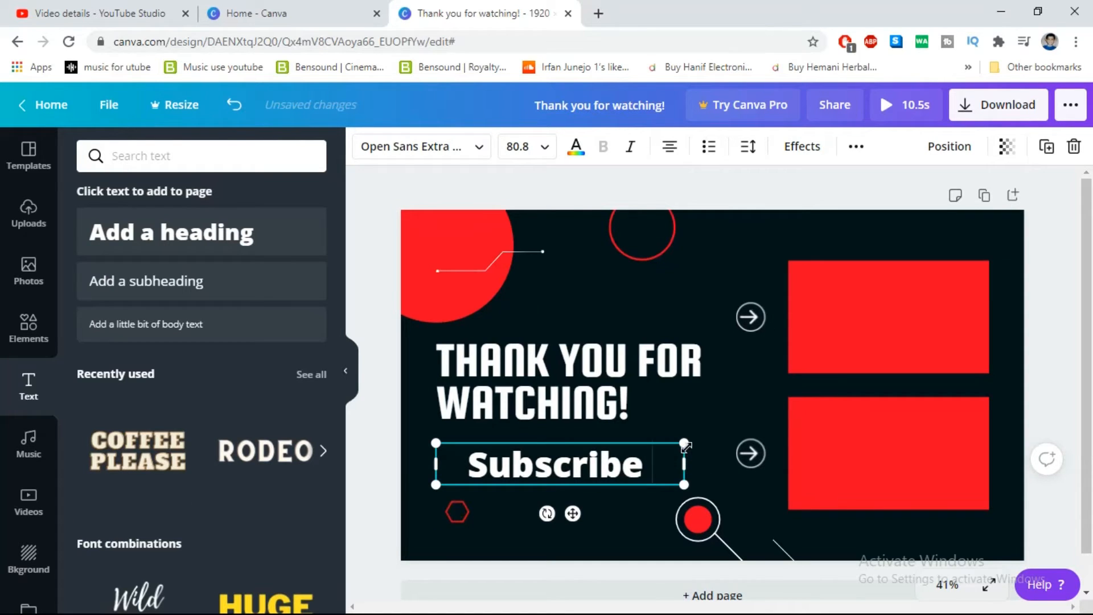
# Step: Reduce the "Subscribe" text to font size 60.8 and position it directly beneath "WATCHING!", aligned with the title's left edge
pyautogui.moveTo(686, 446); pyautogui.dragTo(623, 453)
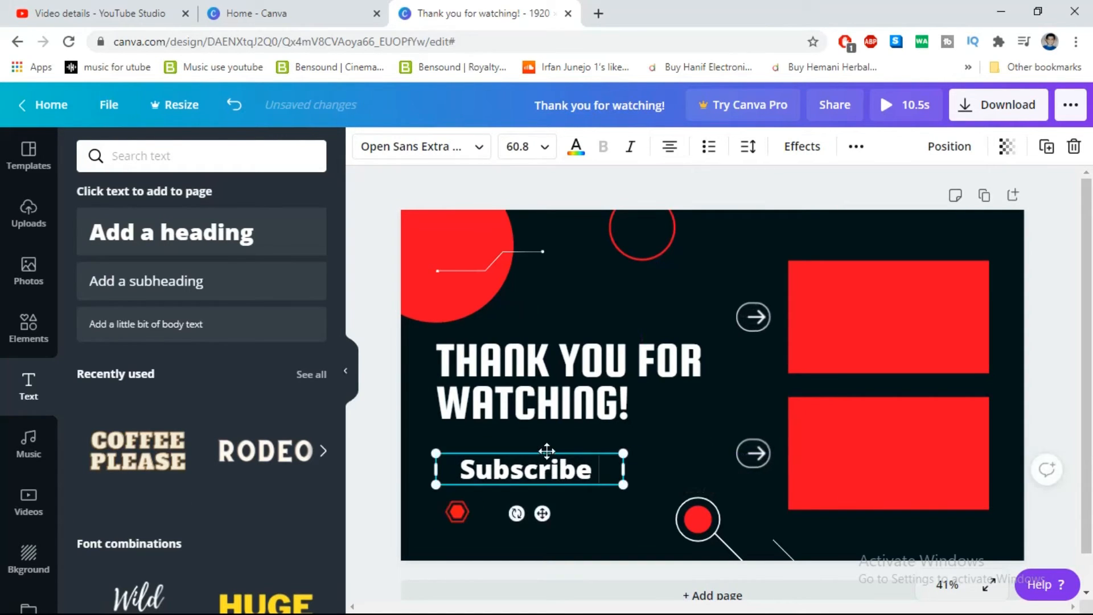
pyautogui.moveTo(546, 451); pyautogui.dragTo(507, 434)
pyautogui.click(502, 205)
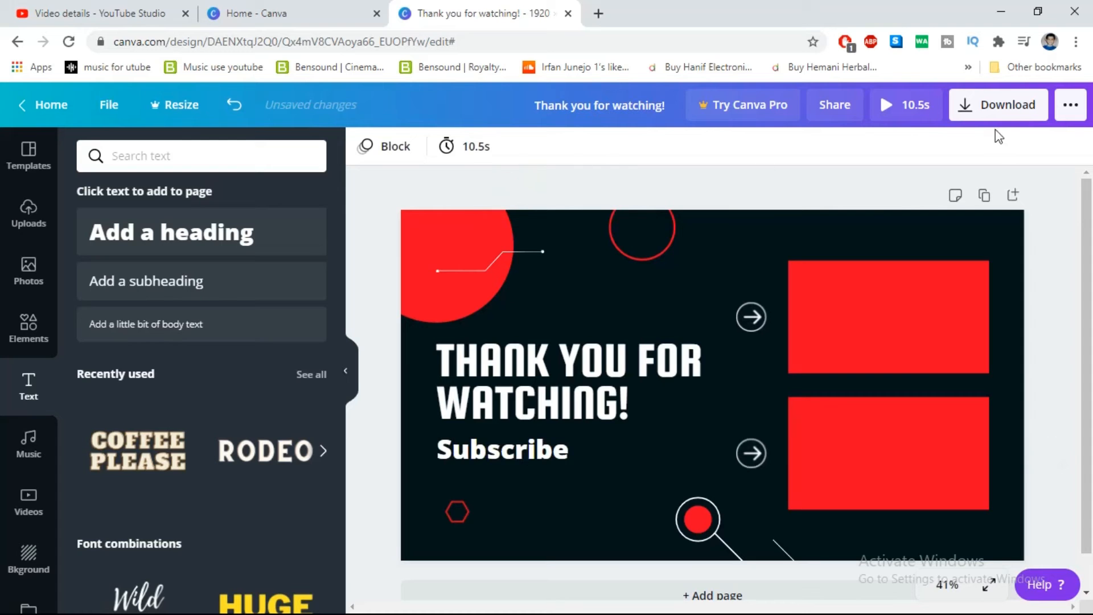
# Step: Preview the animated page and browse the YouTube Outros templates
pyautogui.click(881, 103)
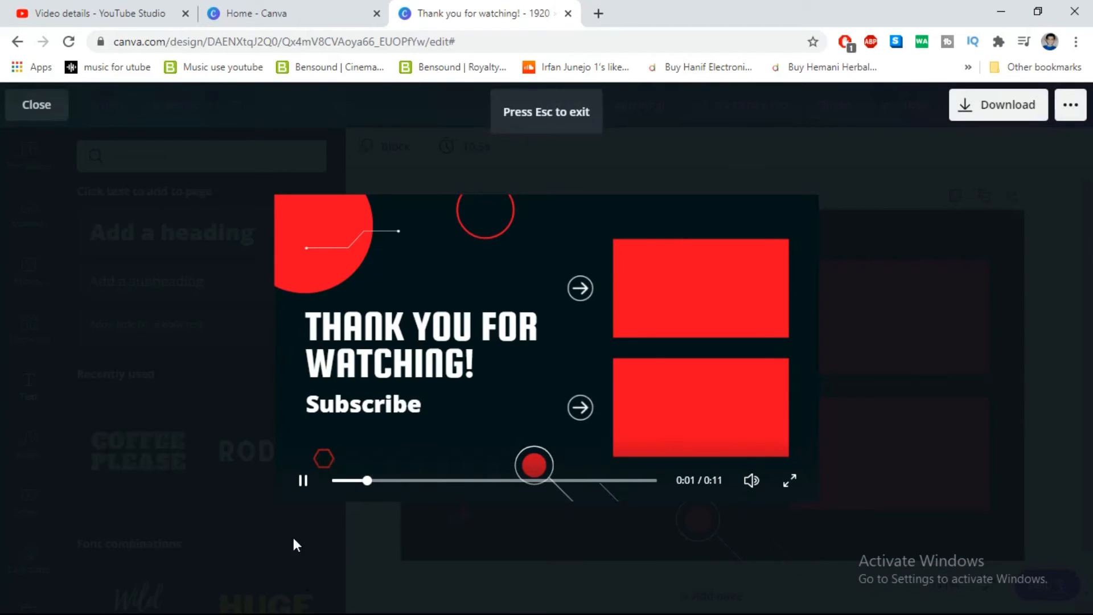
pyautogui.press('Escape')
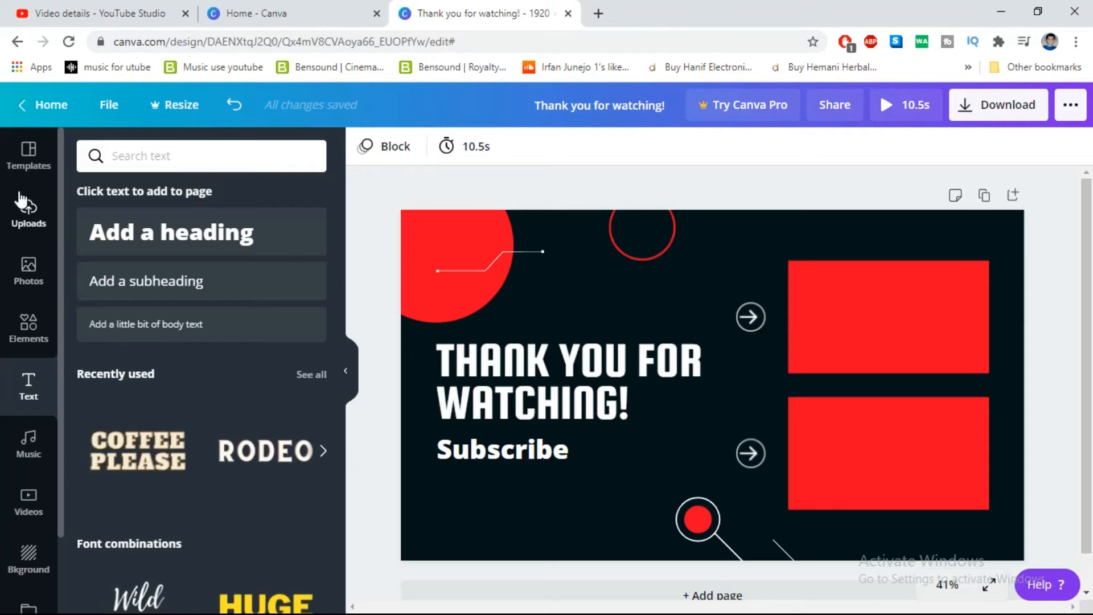
pyautogui.click(26, 151)
pyautogui.scroll(-5, 251, 475)
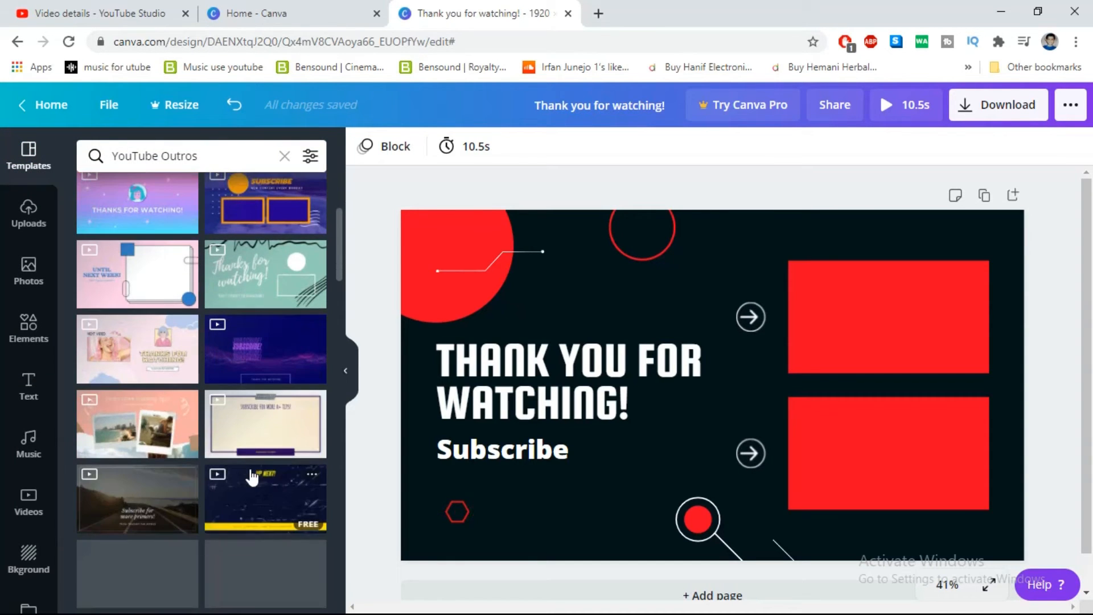
# Step: Try dark document and default colors on the large circle in the page's corner and change it back to red
pyautogui.click(430, 245)
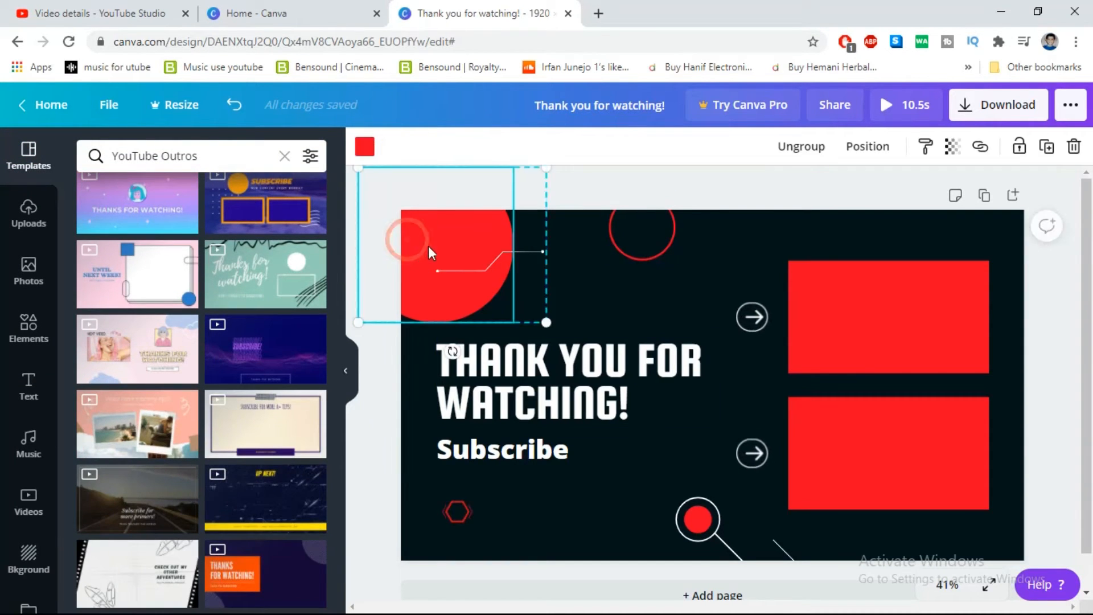
pyautogui.click(364, 146)
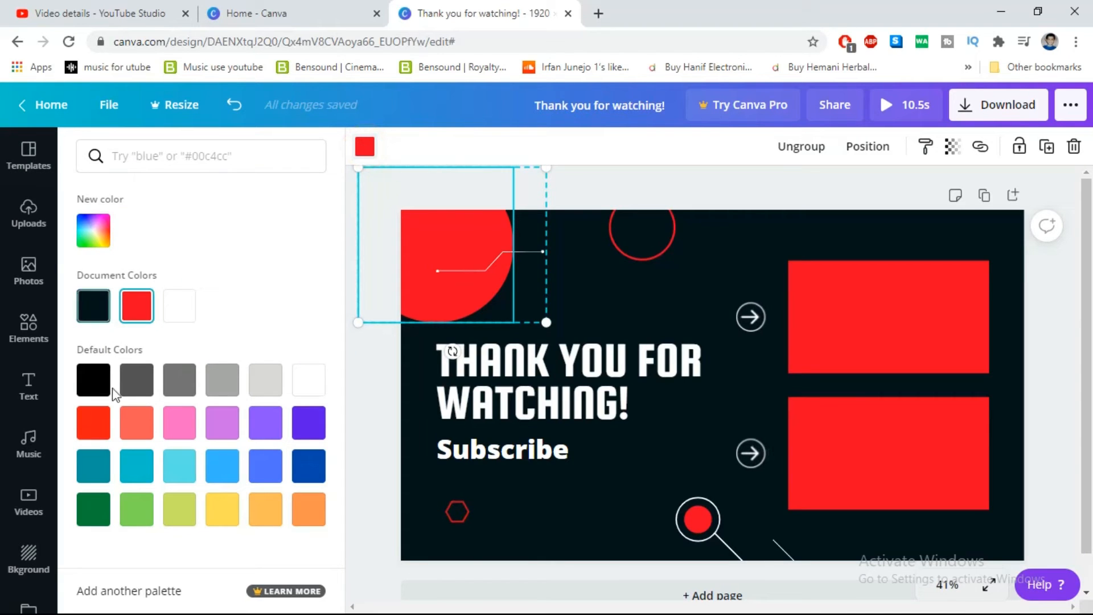
pyautogui.click(144, 382)
pyautogui.click(93, 306)
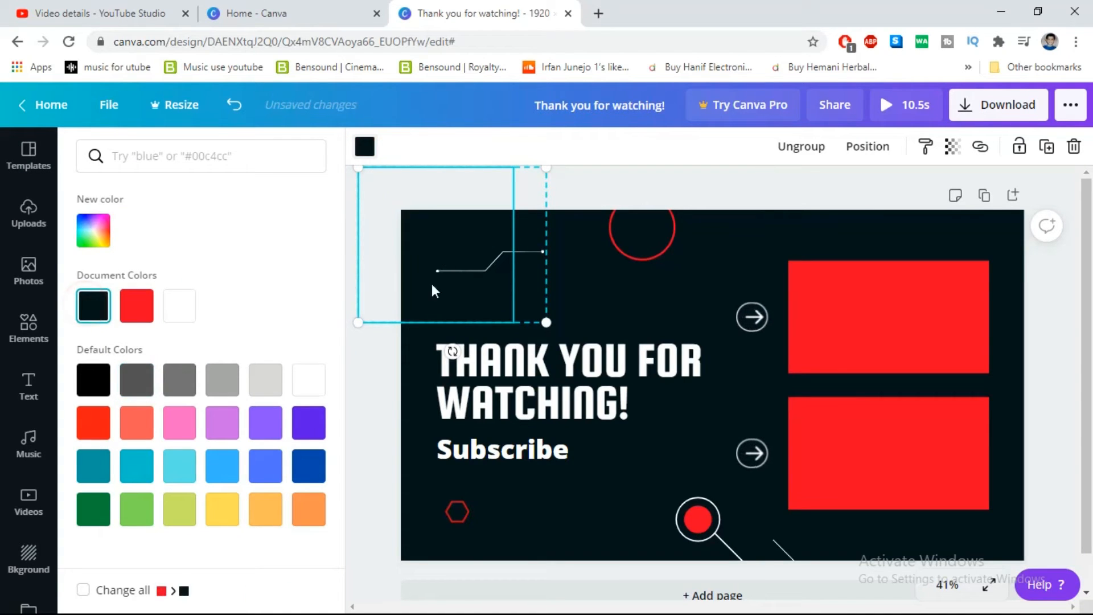
pyautogui.click(136, 306)
pyautogui.click(672, 189)
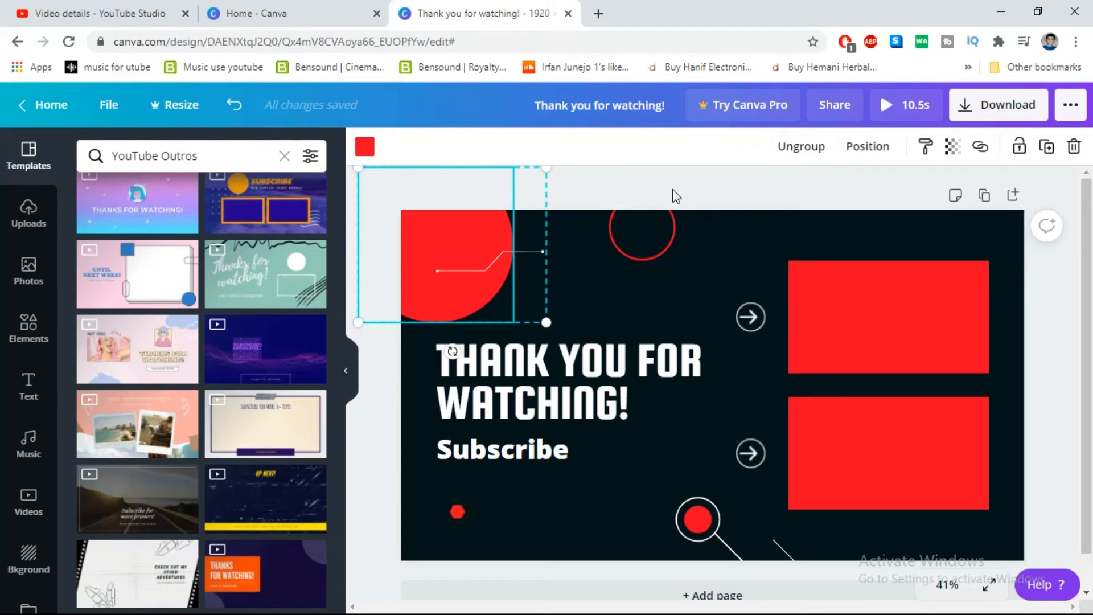
# Step: Check the available download file types, including JPG, and download the design as an MP4 Video
pyautogui.click(1008, 120)
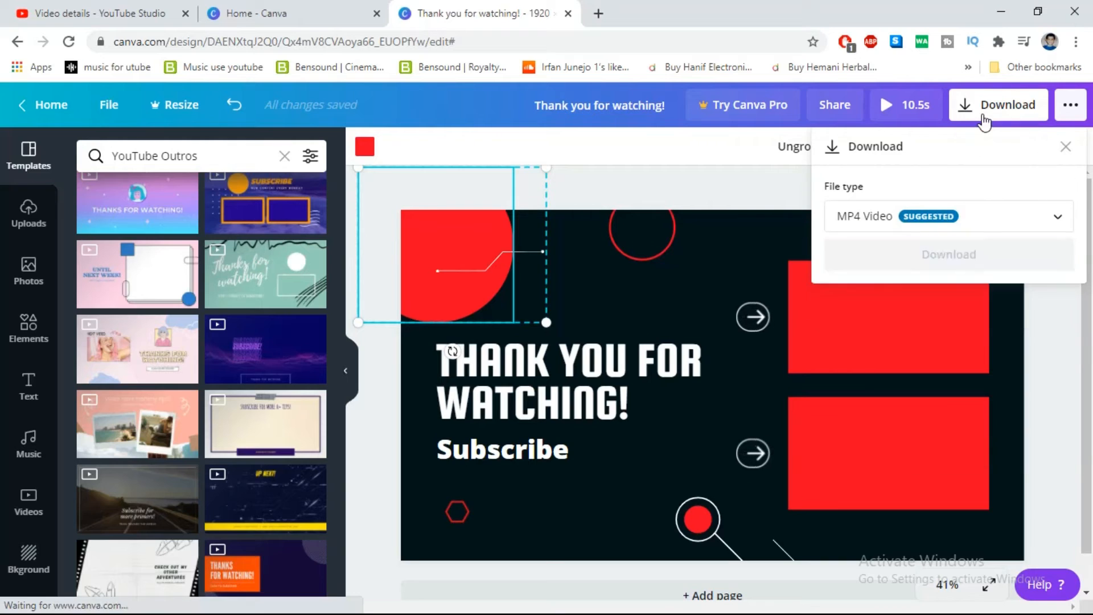
pyautogui.click(921, 222)
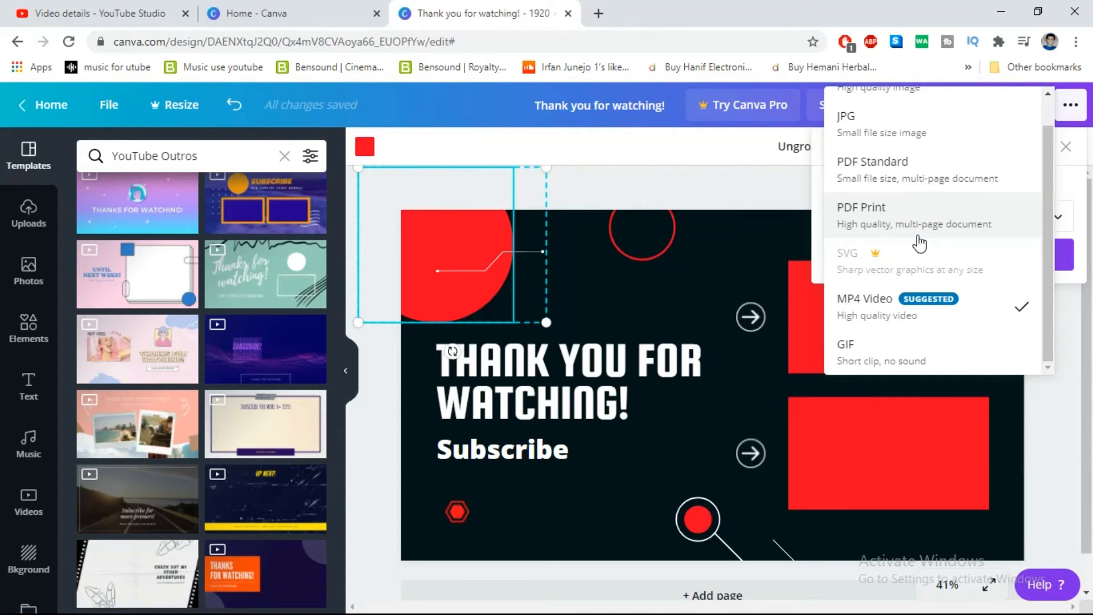
pyautogui.scroll(1, 910, 211)
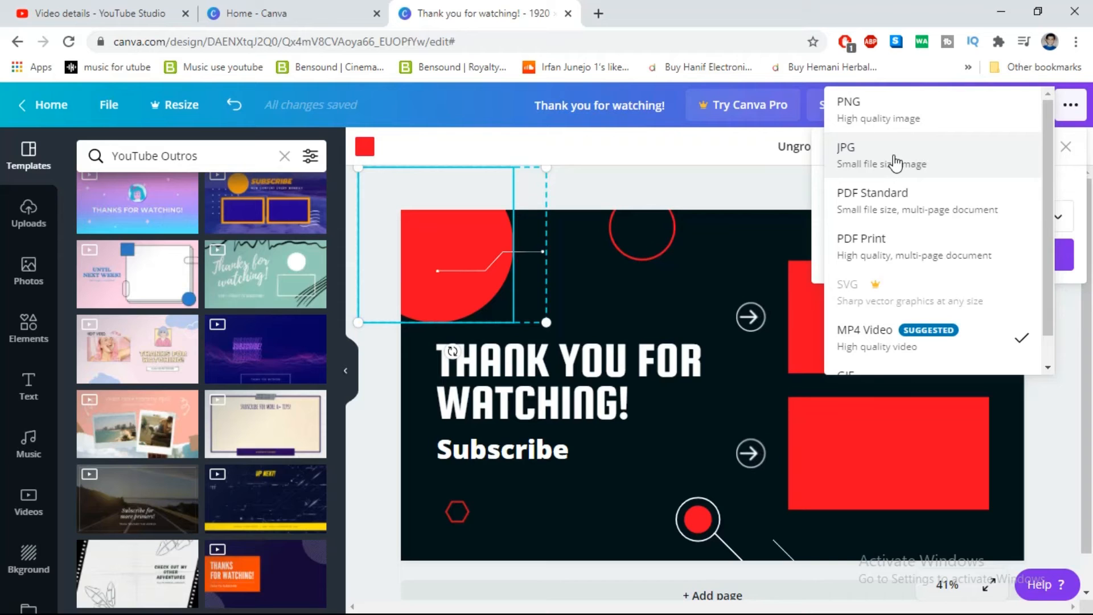
pyautogui.click(895, 162)
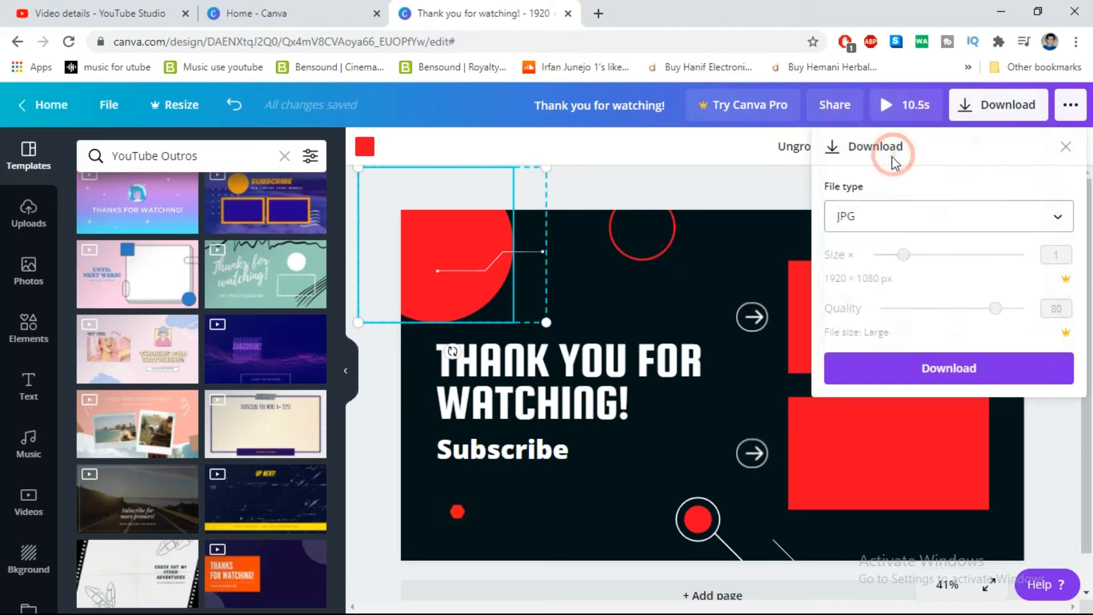
pyautogui.click(955, 229)
pyautogui.scroll(-1, 899, 376)
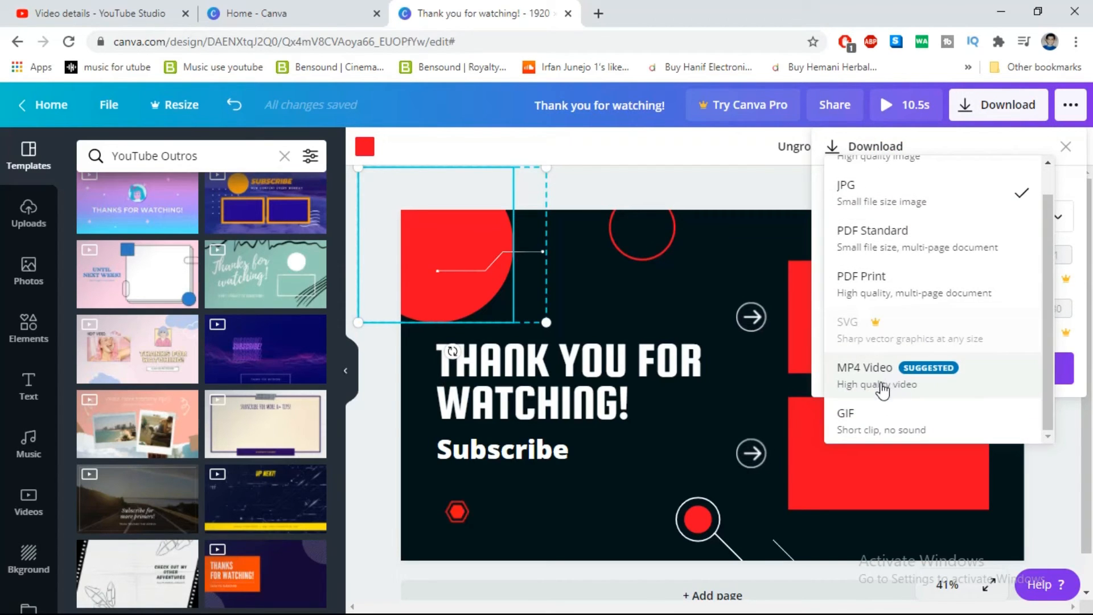
pyautogui.click(880, 381)
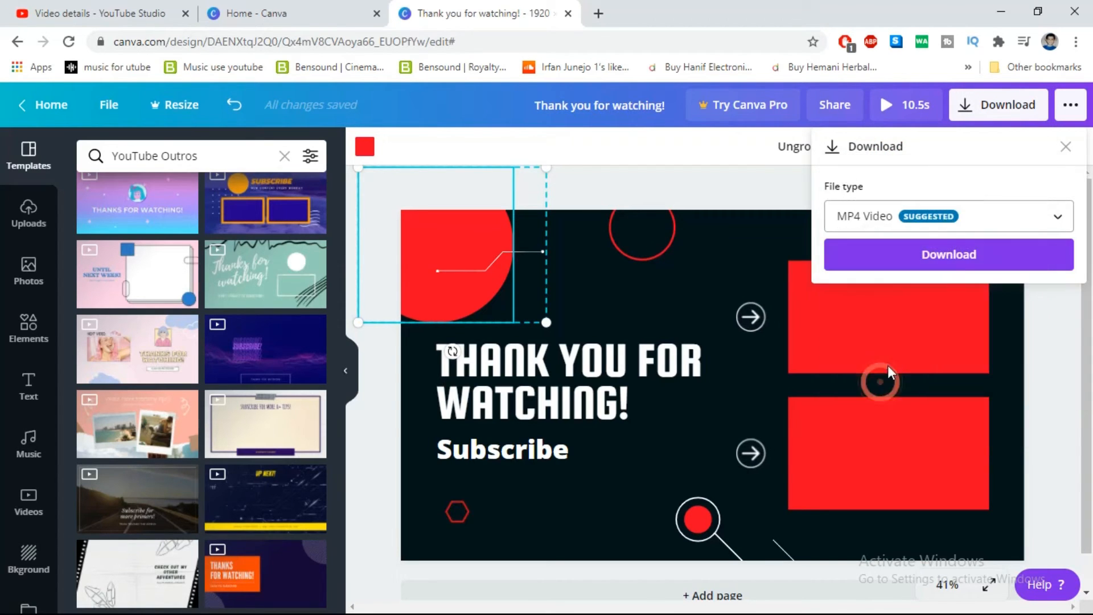
pyautogui.click(969, 261)
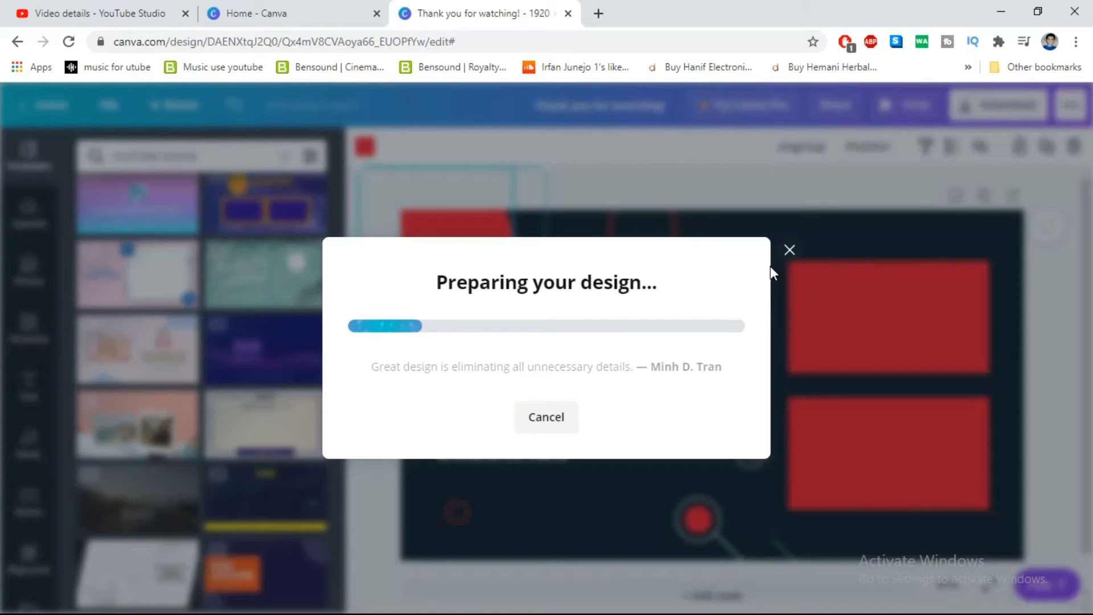
# Step: Restore the browser to a smaller window, copy the downloaded "Thank you for watching!" MP4 to the desktop and minimize the browser
pyautogui.click(1037, 12)
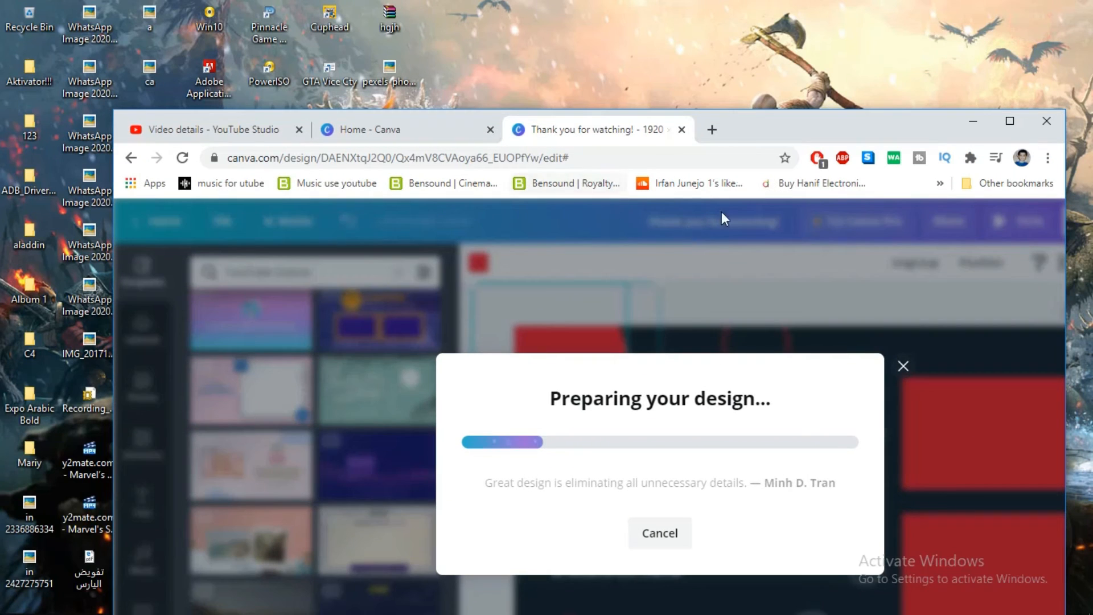
pyautogui.moveTo(750, 131); pyautogui.dragTo(680, 25)
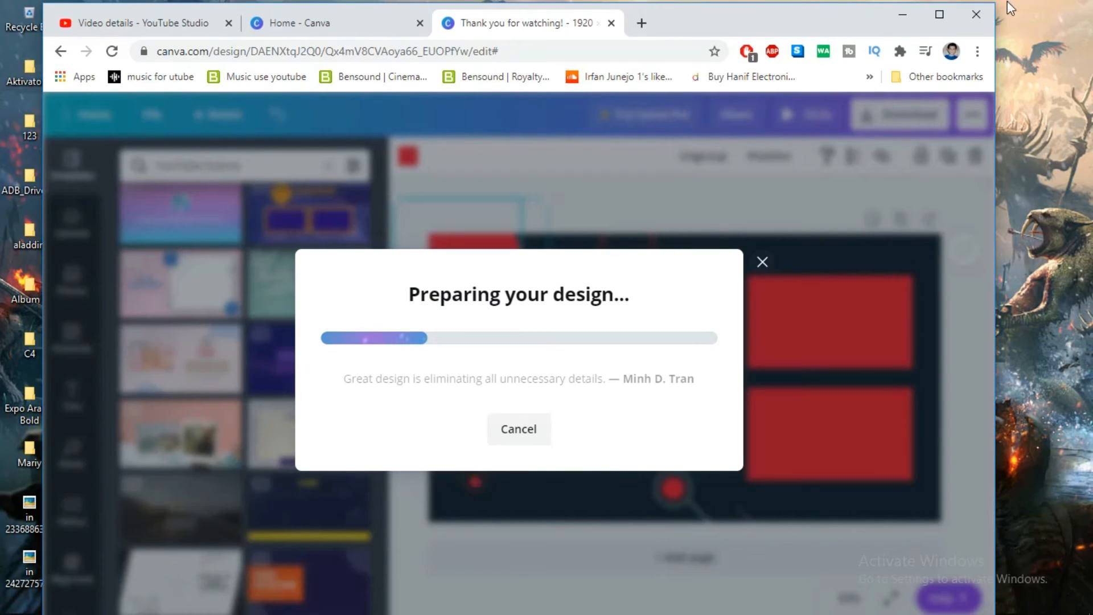
pyautogui.moveTo(704, 18)
pyautogui.mouseDown()
pyautogui.moveTo(709, 134)
pyautogui.moveTo(694, 29)
pyautogui.mouseUp()
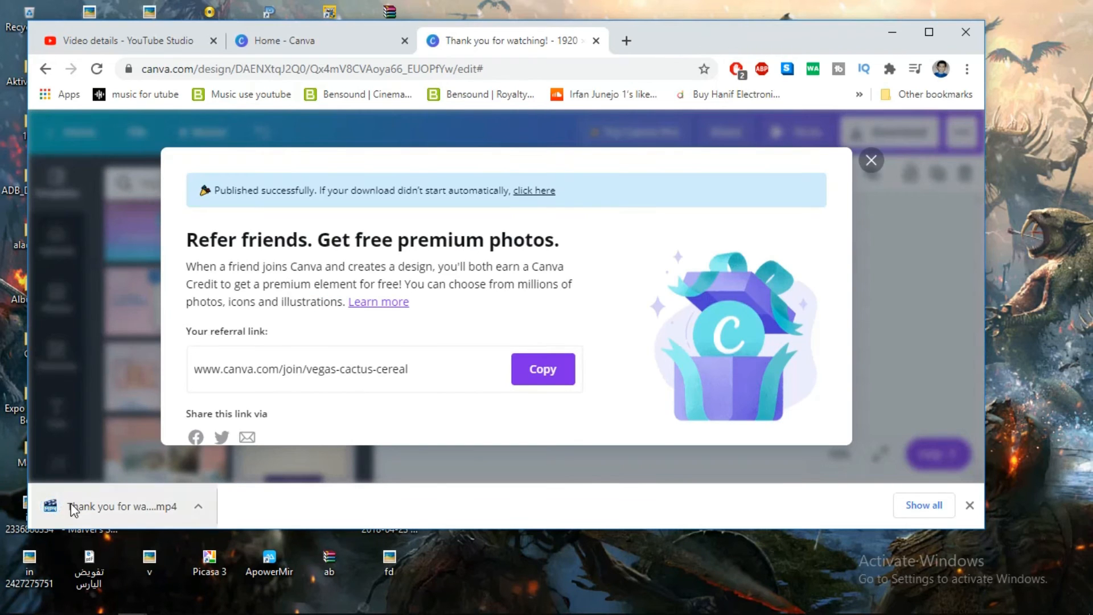
pyautogui.moveTo(73, 508); pyautogui.dragTo(936, 238)
pyautogui.moveTo(1044, 182); pyautogui.dragTo(1043, 183)
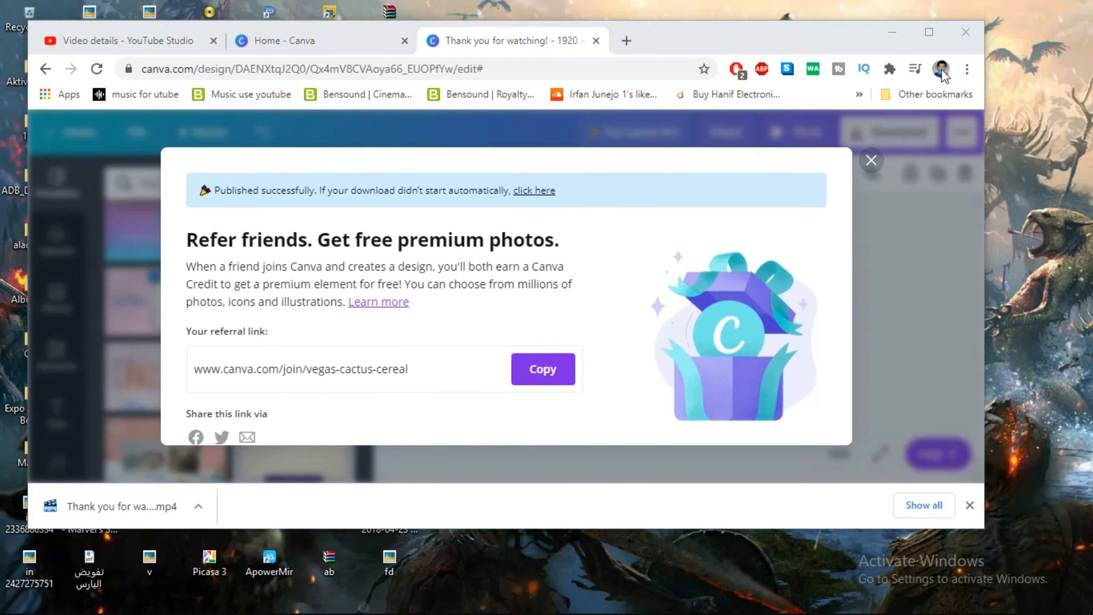
pyautogui.click(892, 32)
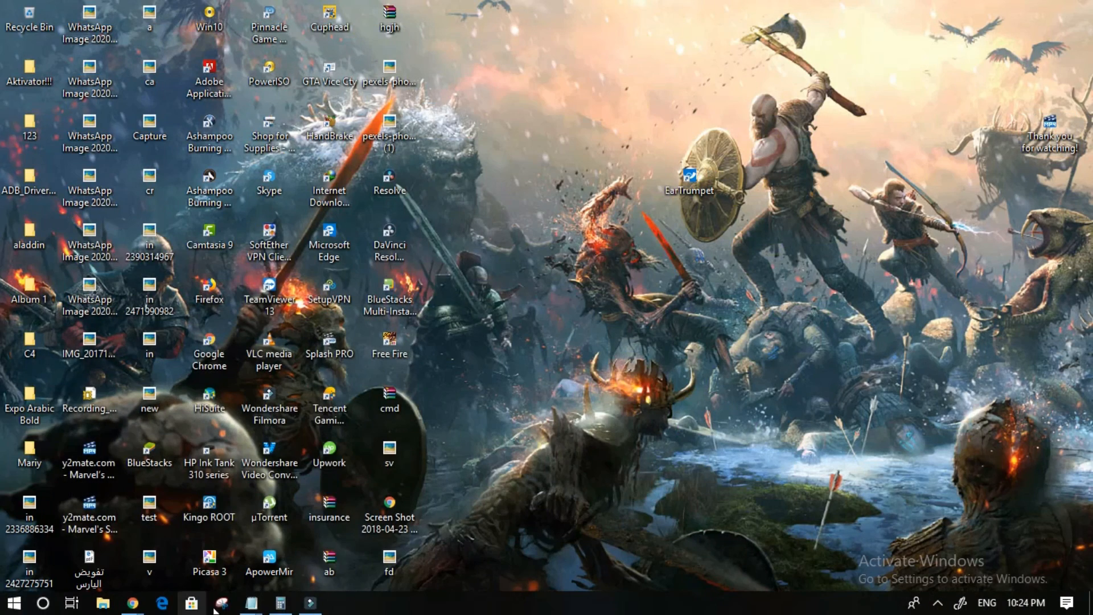
# Step: Switch to Wondershare Filmora, import the "Thank you for watching!" video from the desktop into the album and maximize the editor
pyautogui.click(311, 603)
pyautogui.moveTo(617, 41); pyautogui.dragTo(654, 167)
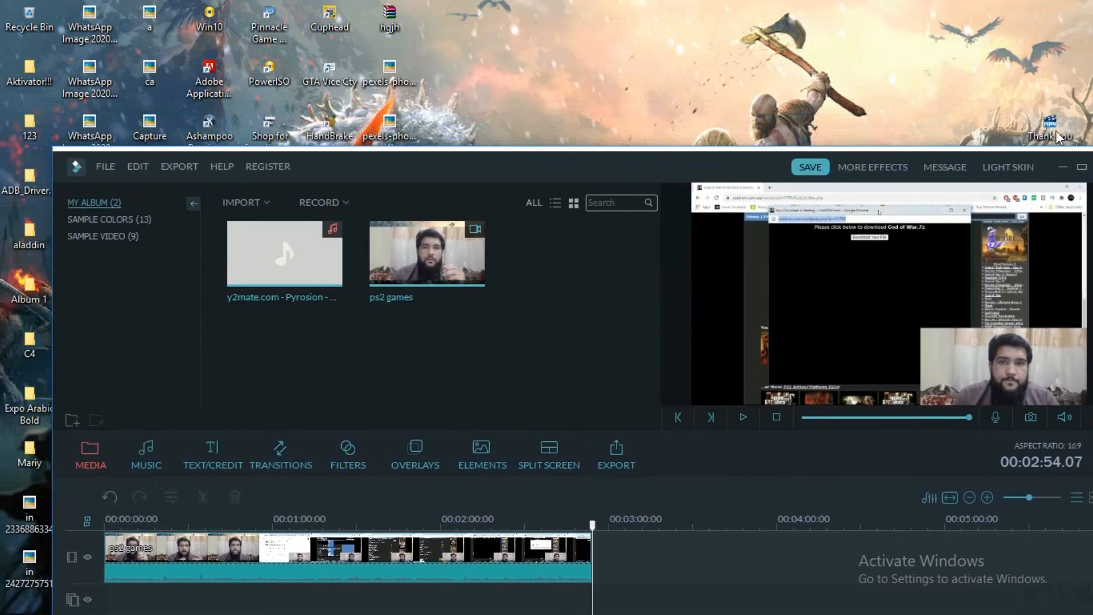
pyautogui.moveTo(1050, 122); pyautogui.dragTo(566, 340)
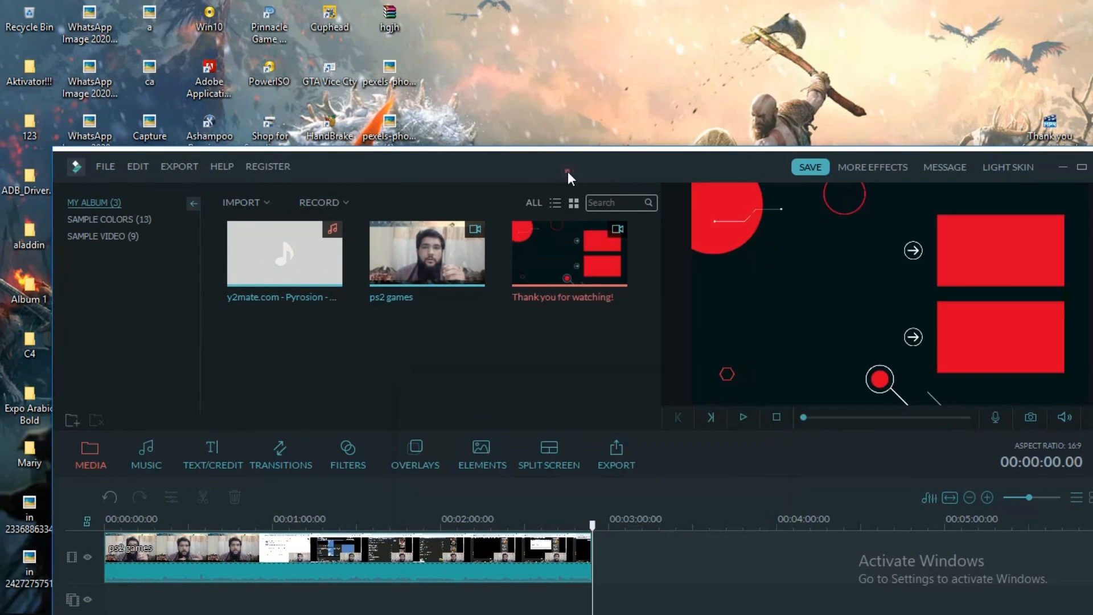
pyautogui.moveTo(568, 172); pyautogui.dragTo(553, 70)
pyautogui.click(1052, 65)
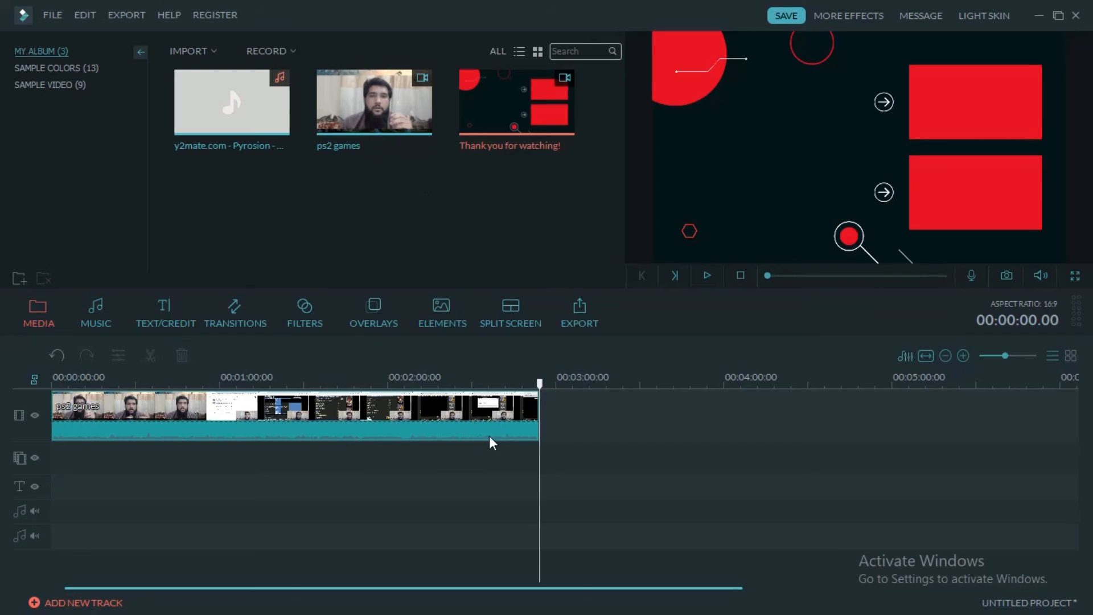
# Step: Turn the preview volume down to minimum and add the "Thank you for watching!" clip directly after the ps2 games clip on the video track
pyautogui.click(541, 389)
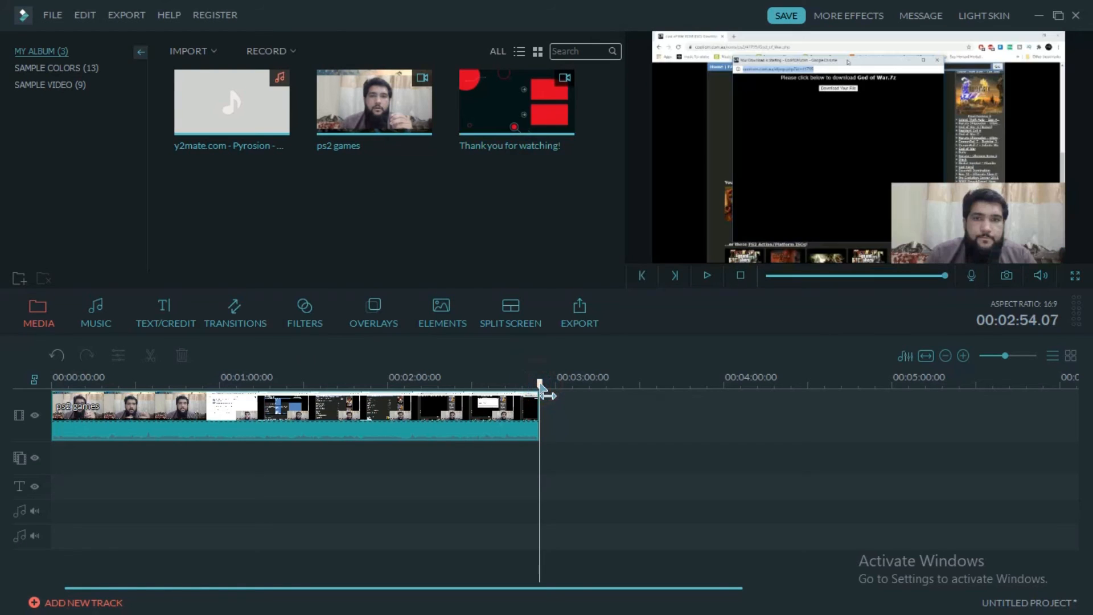
pyautogui.moveTo(543, 393); pyautogui.dragTo(524, 393)
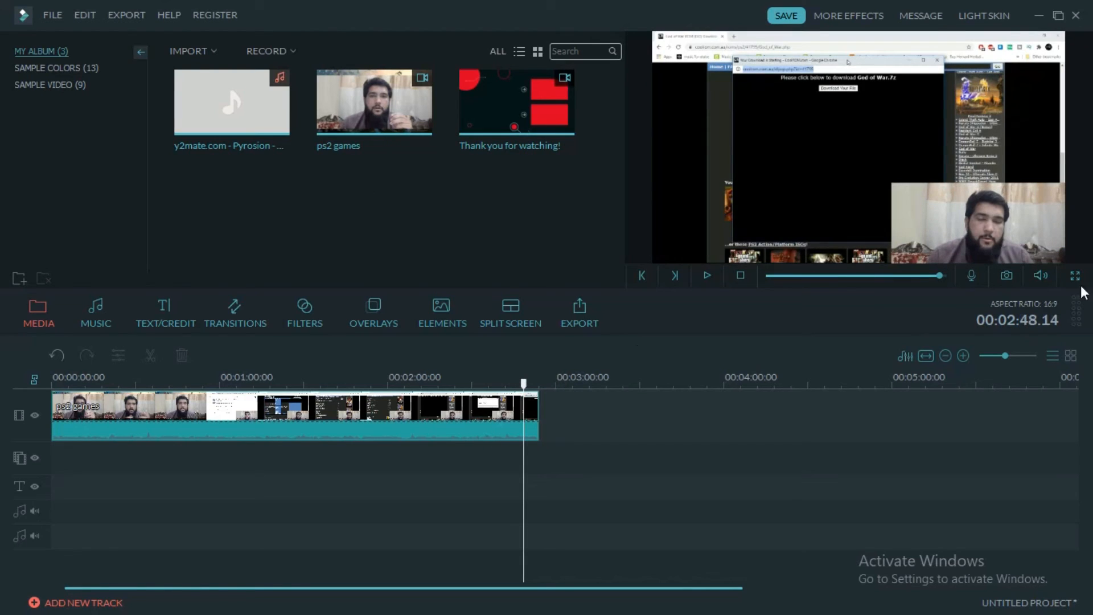
pyautogui.click(1041, 276)
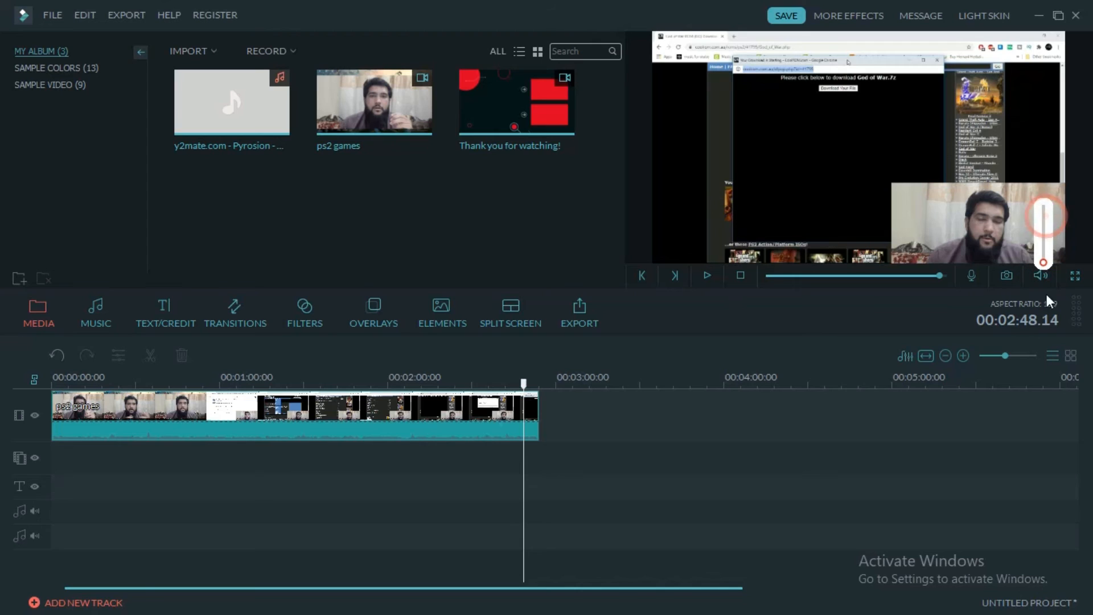
pyautogui.moveTo(524, 127); pyautogui.dragTo(558, 422)
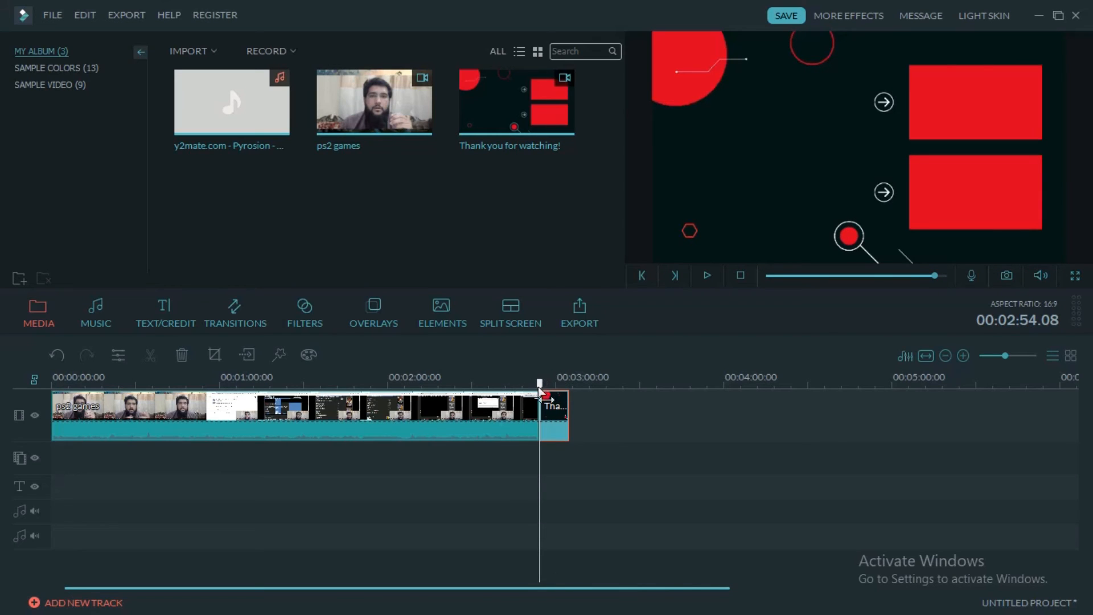
# Step: Play the timeline from 00:02:48.14 to check the transition from the main video into the end screen clip
pyautogui.moveTo(540, 392); pyautogui.dragTo(523, 385)
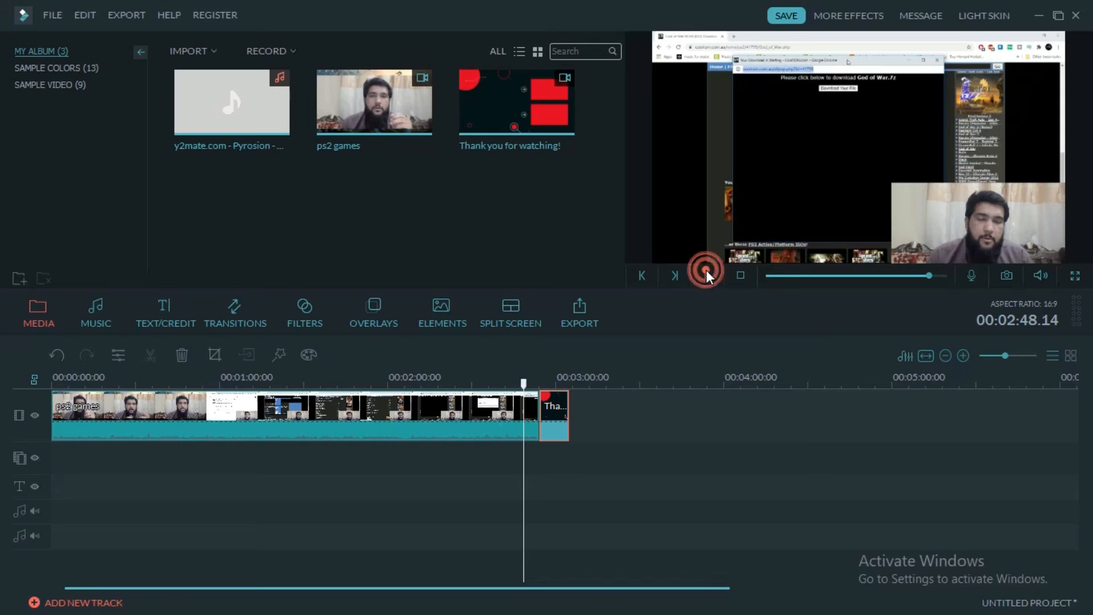
pyautogui.click(706, 271)
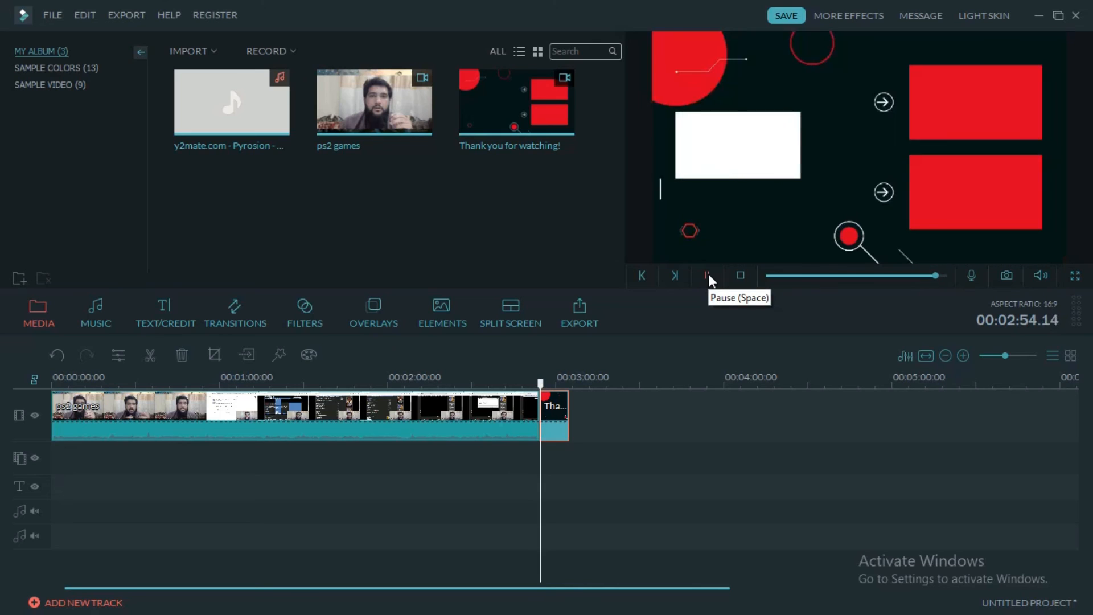
# Step: Pause the preview on the end screen clip, minimize the editor and switch to the YouTube Studio video details page in a maximized browser
pyautogui.click(707, 275)
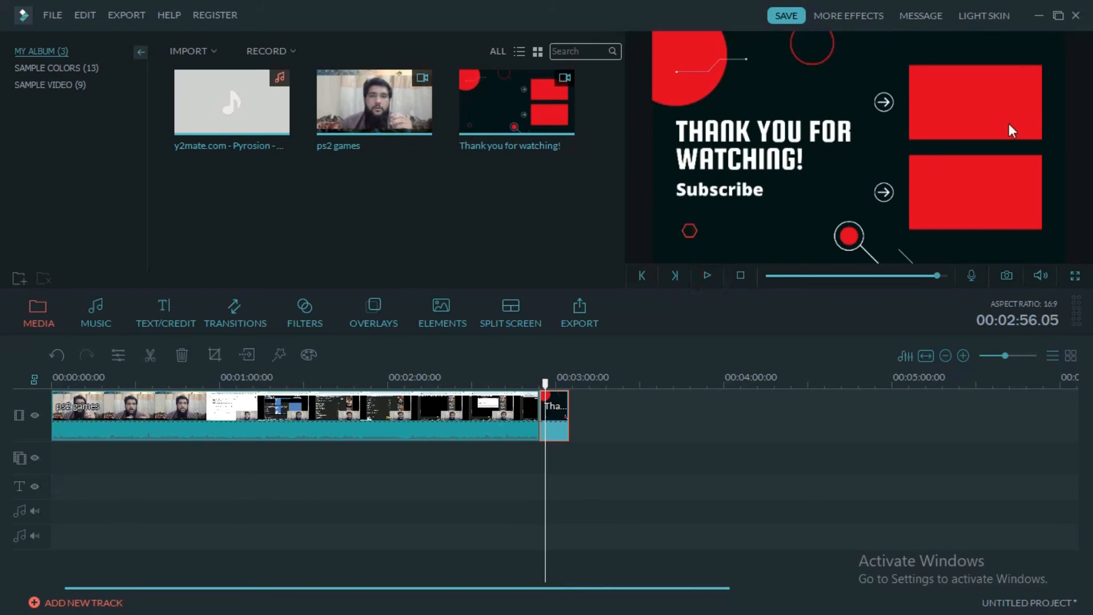
pyautogui.click(1037, 17)
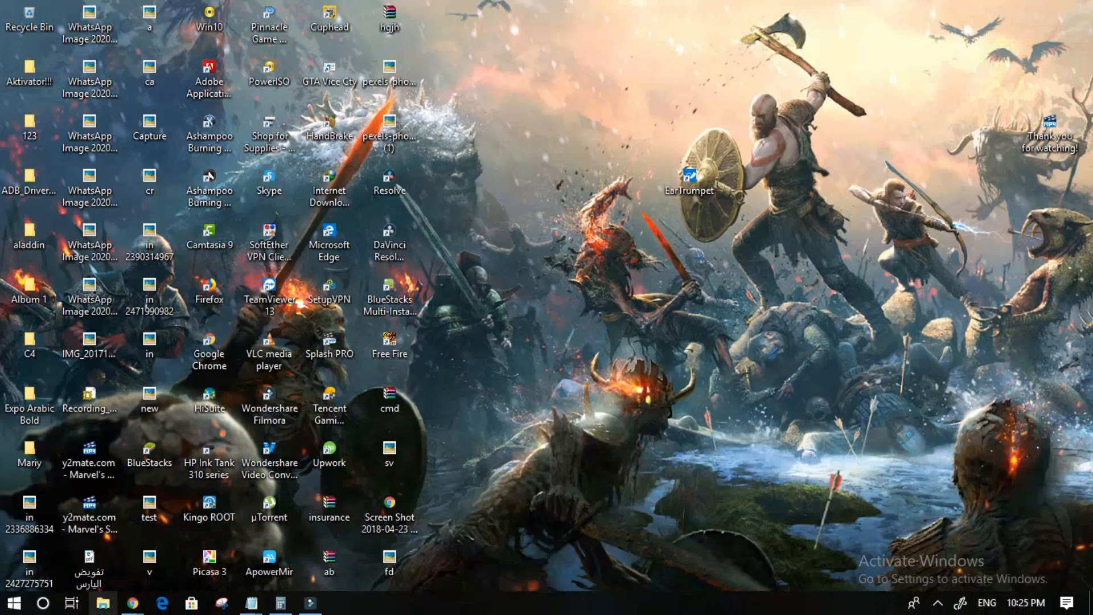
pyautogui.click(240, 547)
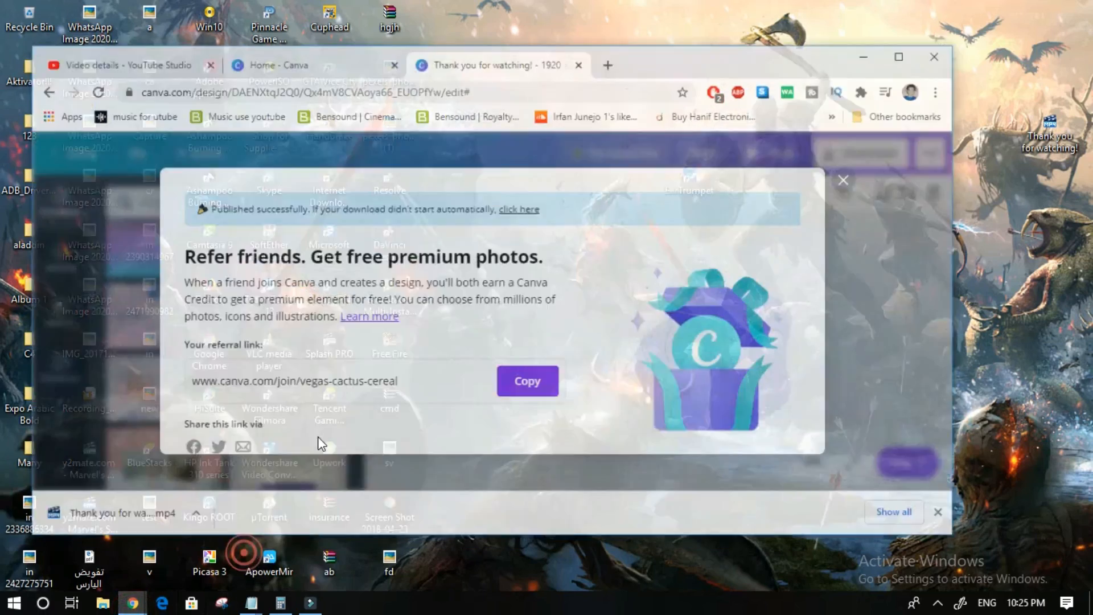
pyautogui.click(151, 40)
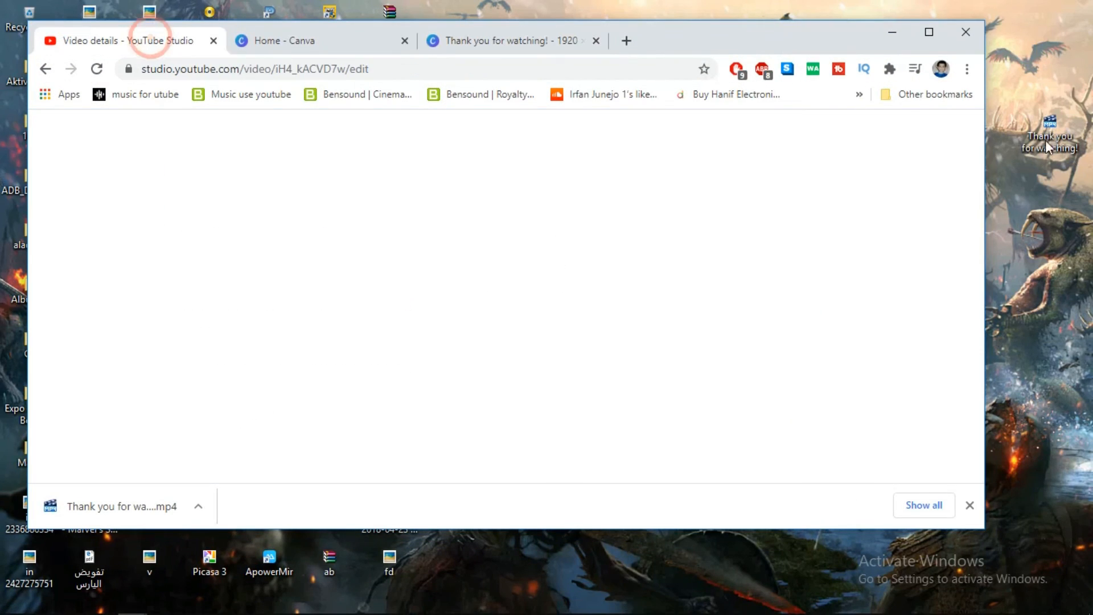
pyautogui.click(929, 32)
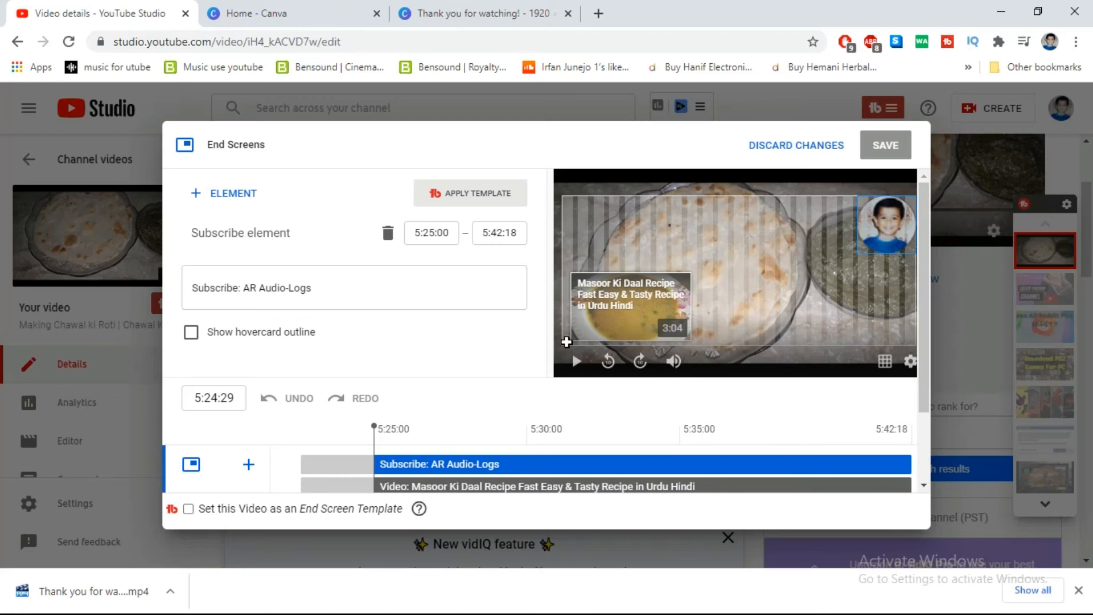
# Step: Place the subscribe element at the lower left of the end screen and the Masoor Ki Daal Recipe video element at the upper right
pyautogui.moveTo(631, 321); pyautogui.dragTo(700, 291)
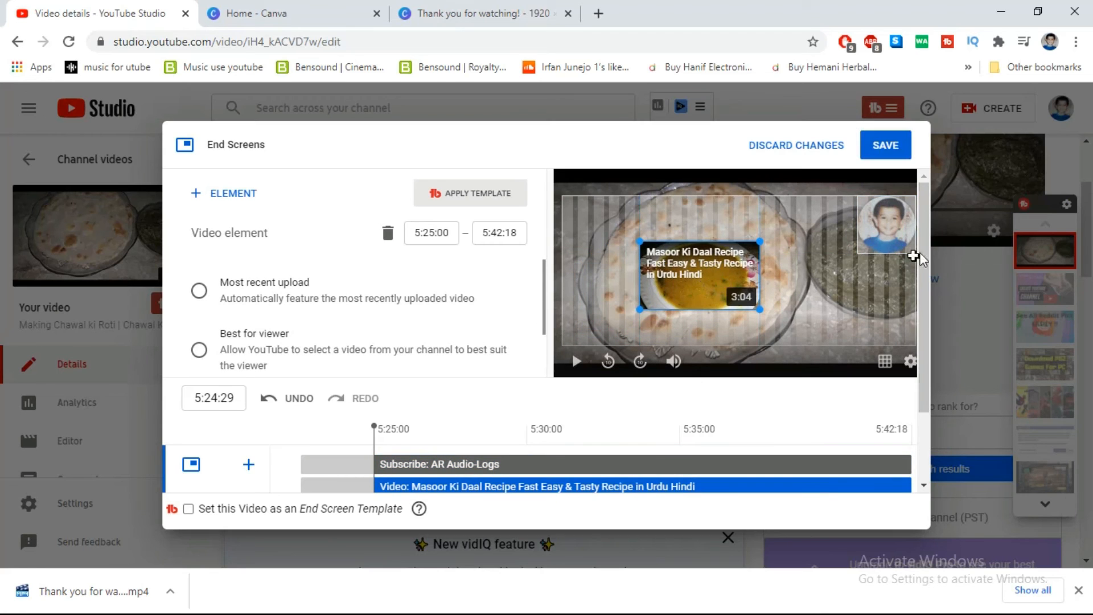
pyautogui.moveTo(895, 227); pyautogui.dragTo(604, 296)
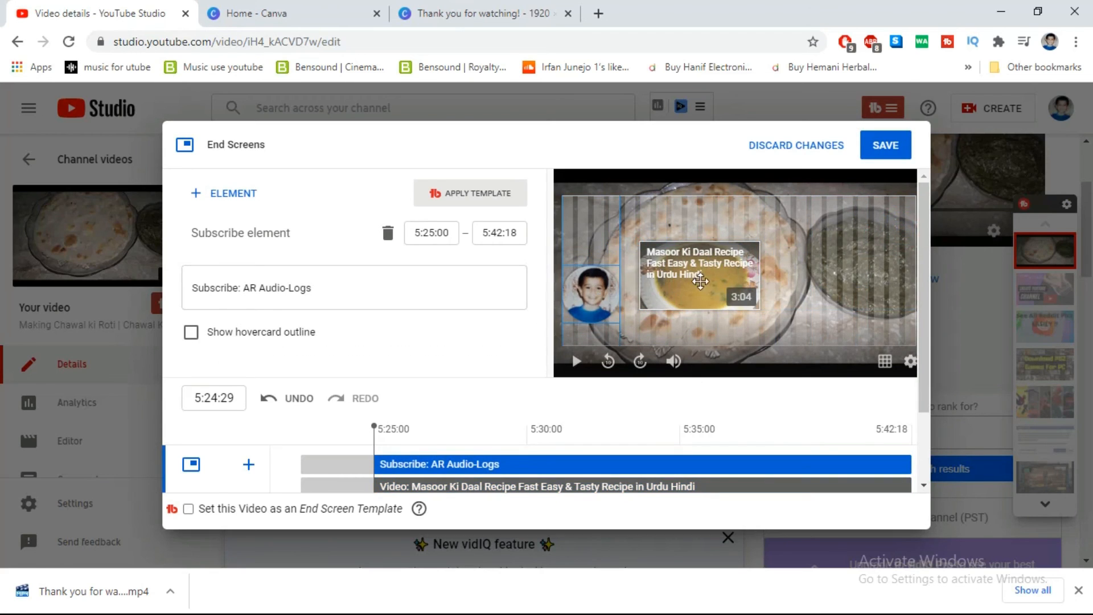
pyautogui.moveTo(701, 274); pyautogui.dragTo(845, 240)
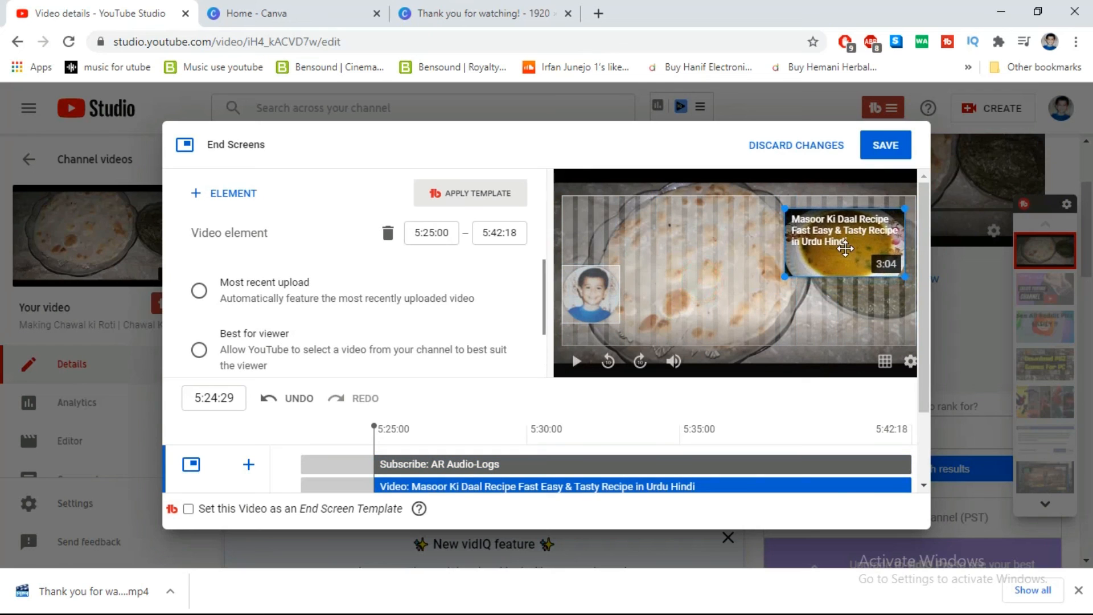
# Step: Compare the element placement with the end screen frame in Filmora, and return to YouTube Studio in a maximized browser
pyautogui.click(1037, 12)
pyautogui.click(304, 603)
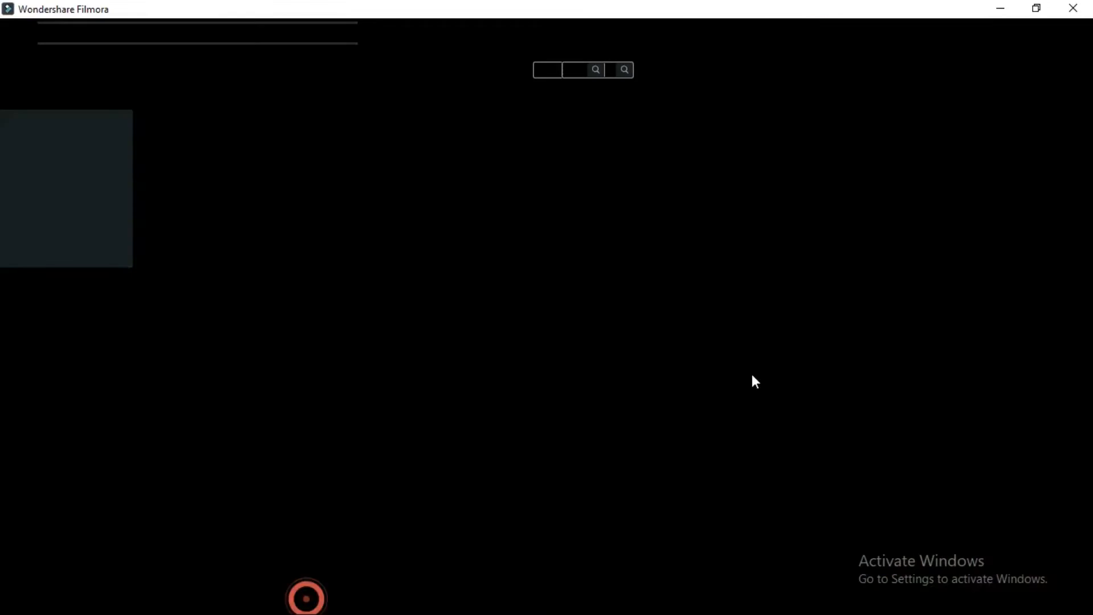
pyautogui.moveTo(647, 23); pyautogui.dragTo(975, 197)
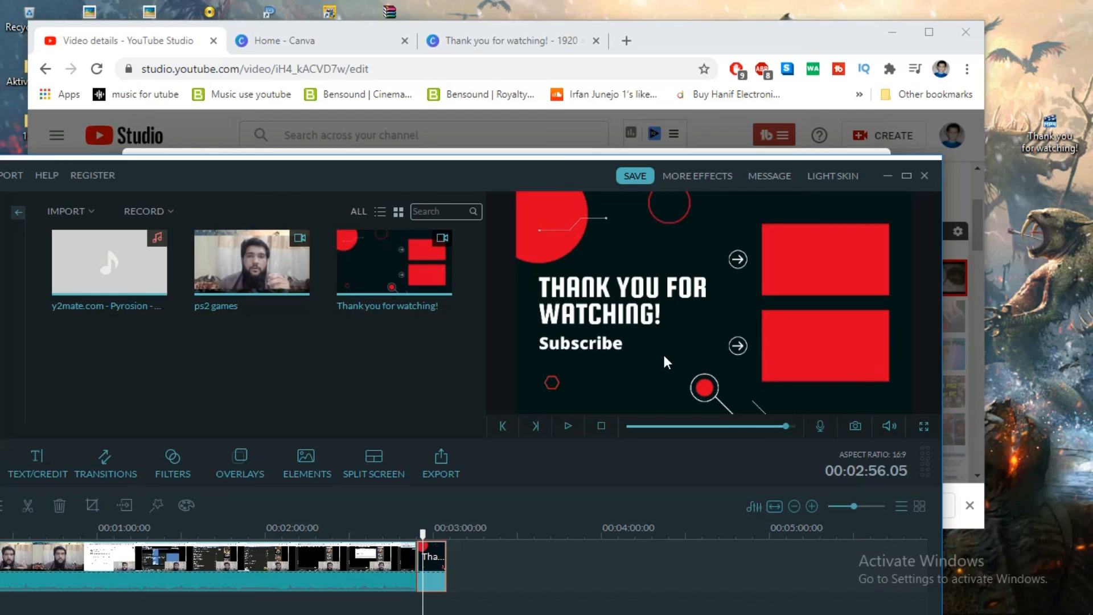
pyautogui.click(887, 176)
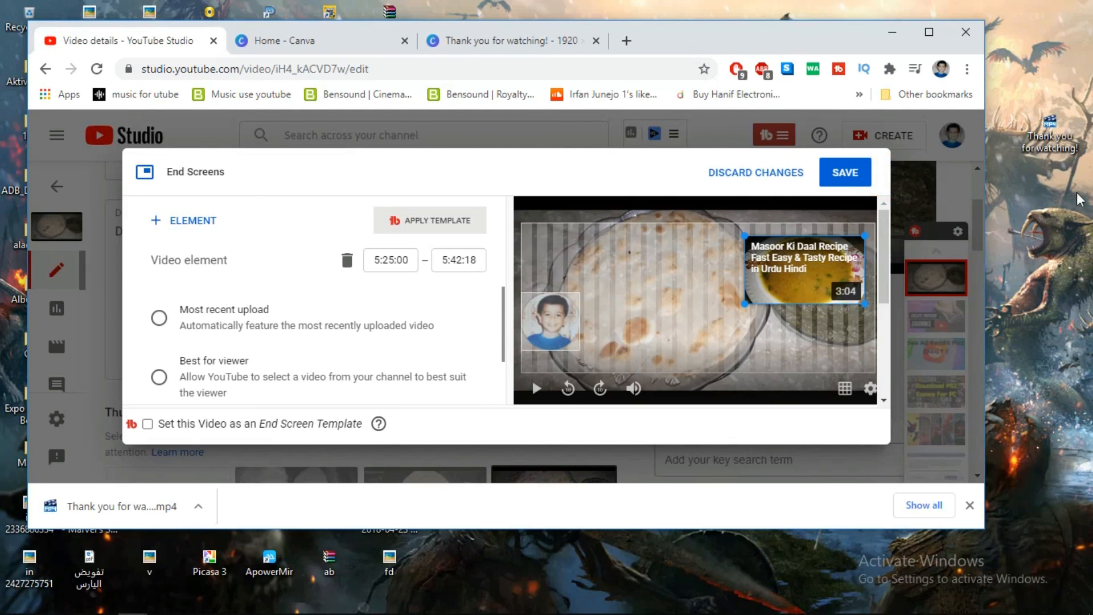
pyautogui.click(929, 31)
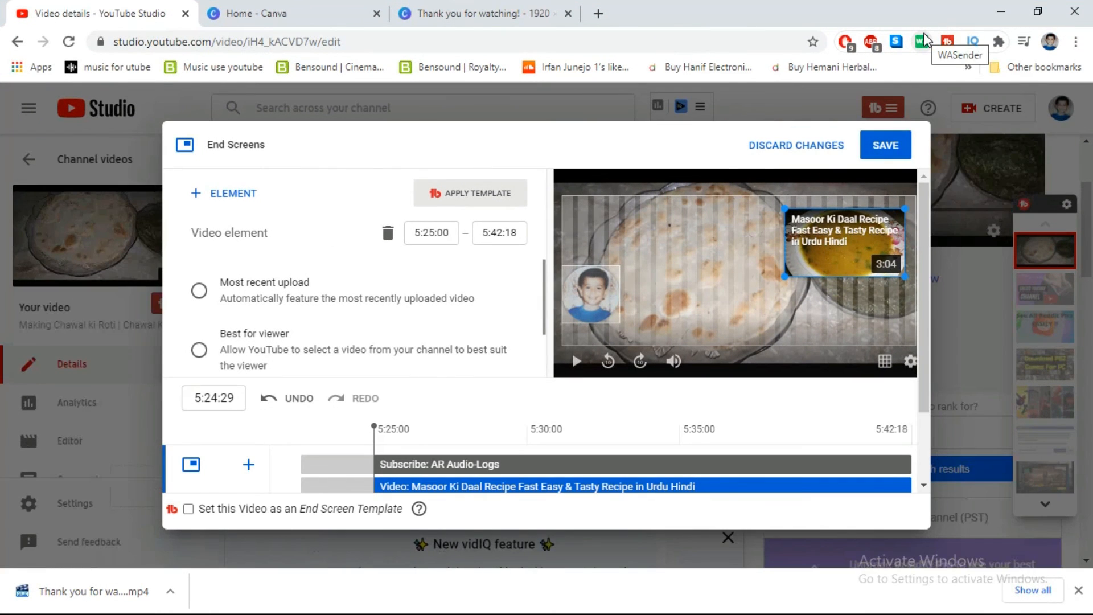